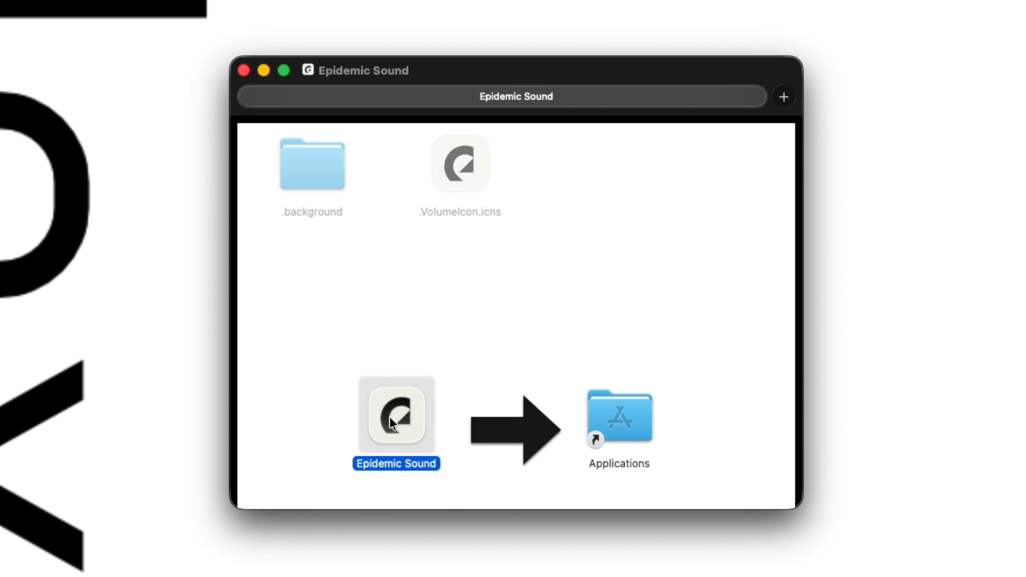
# Install Epidemic Sound into the Applications folder and launch it, approving opening the downloaded app
pyautogui.moveTo(398, 415); pyautogui.dragTo(622, 440)
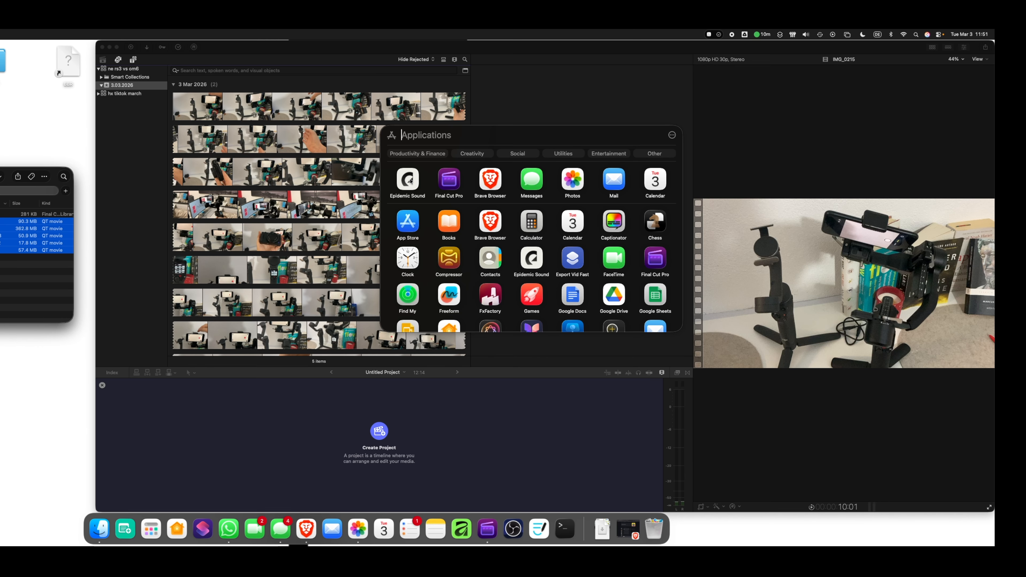
pyautogui.click(409, 180)
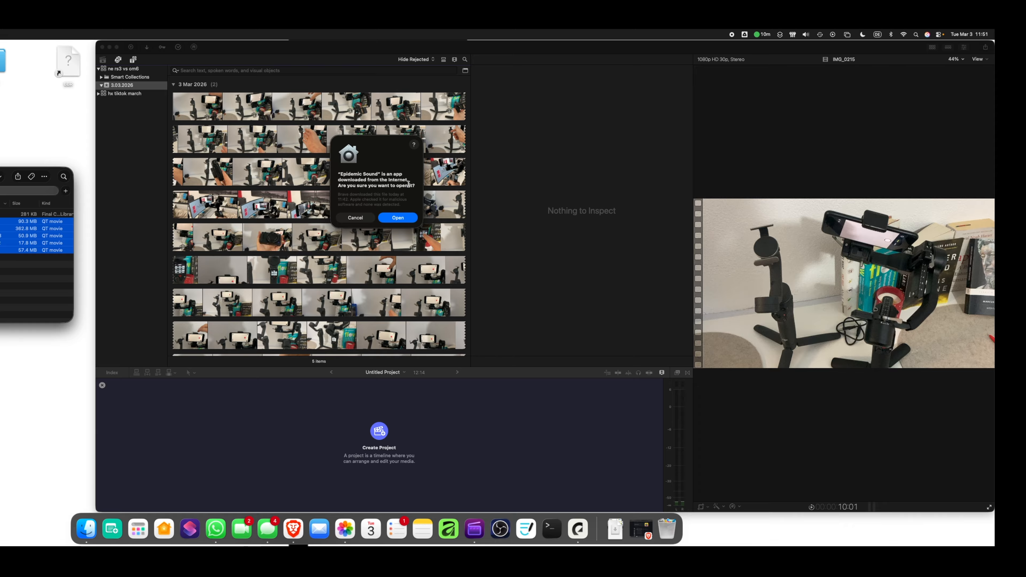
pyautogui.click(402, 218)
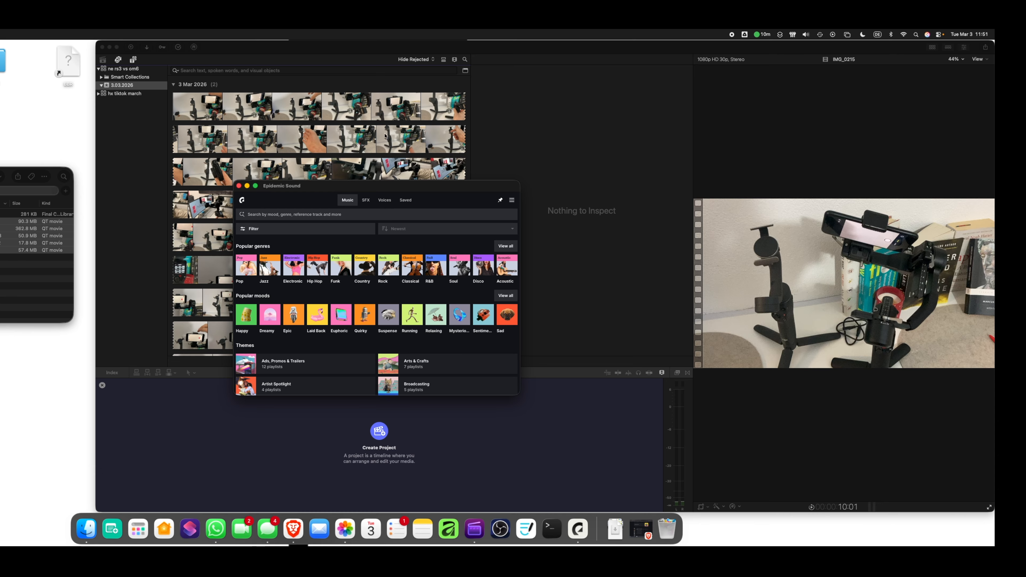
# Log in to Epidemic Sound, authorise the desktop plugin's access to the account in the browser, and dismiss the login notice
pyautogui.click(511, 199)
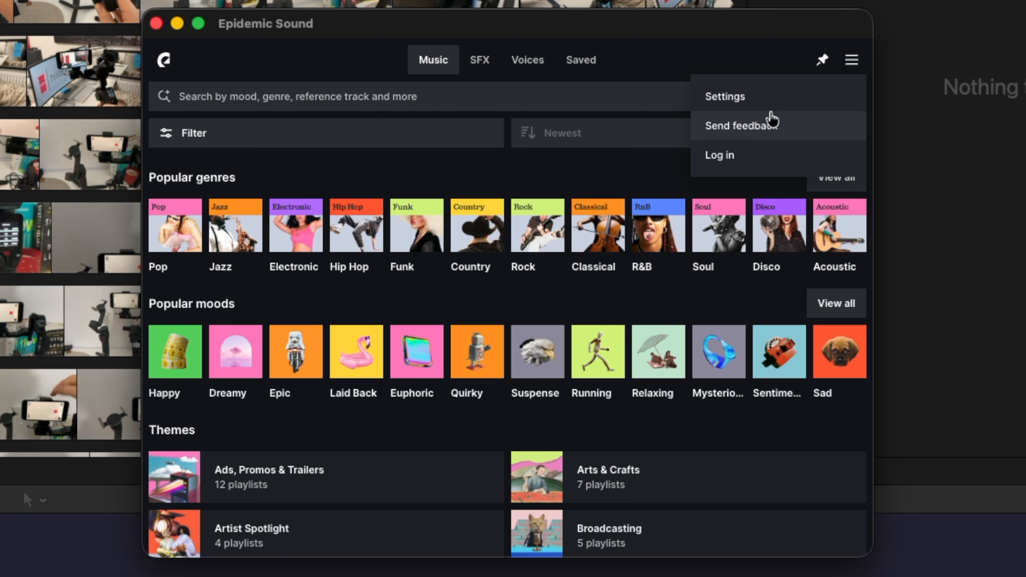
pyautogui.click(758, 155)
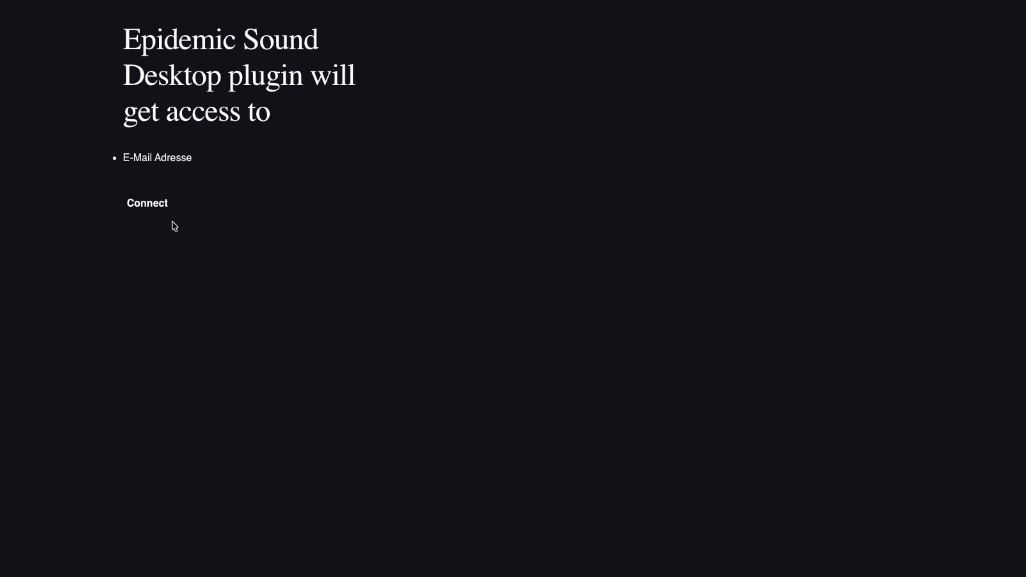
pyautogui.click(147, 202)
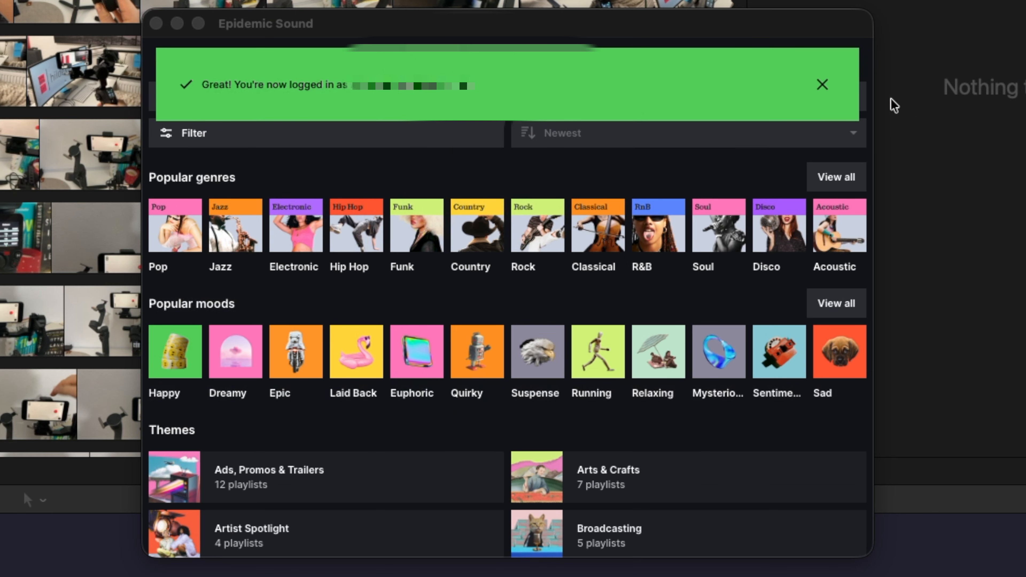
pyautogui.click(823, 85)
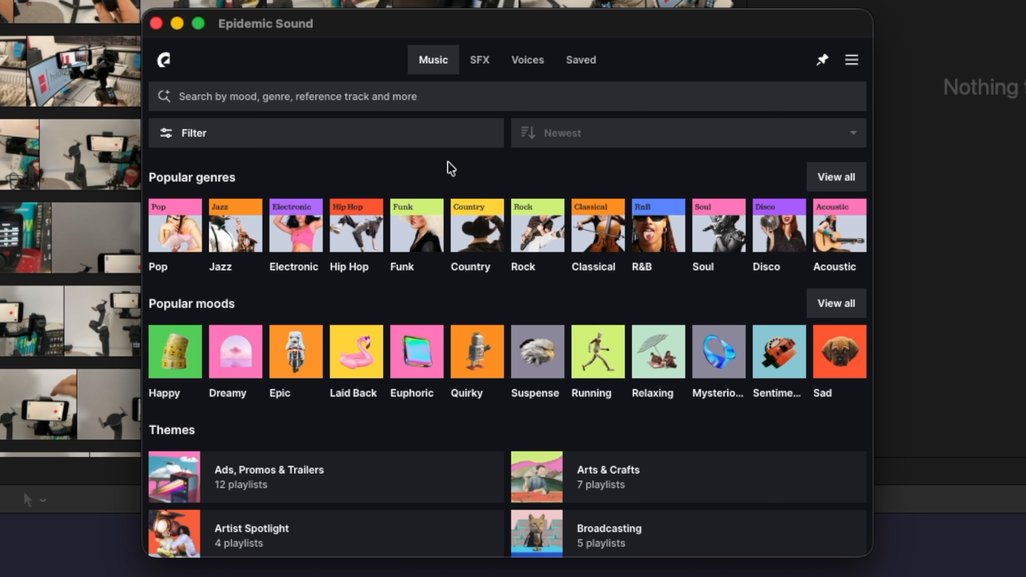
# In the Epidemic Sound settings, set the audio preference to Wave file - 24 bit 48kHz (wav)
pyautogui.click(851, 60)
pyautogui.click(813, 99)
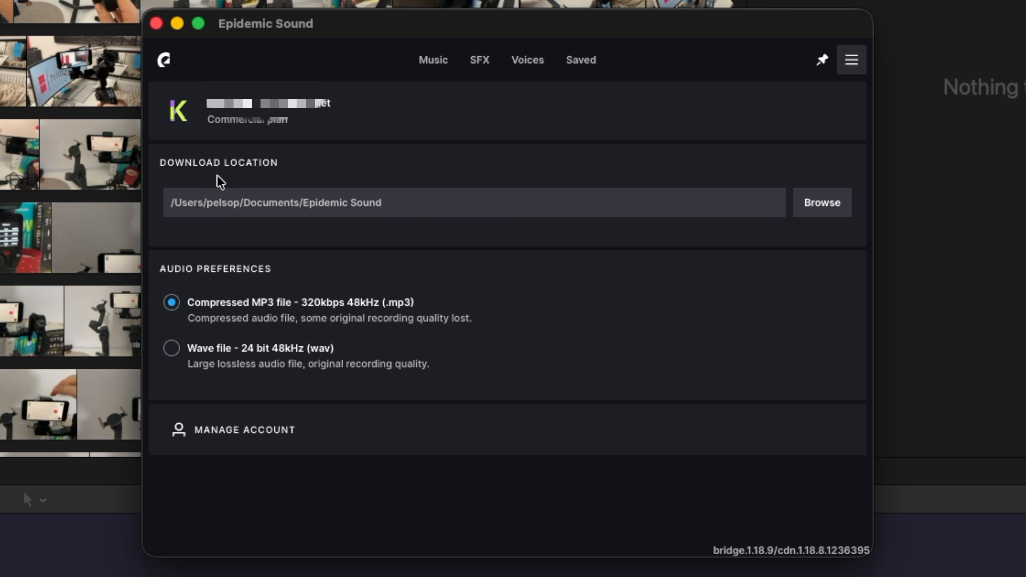
pyautogui.tripleClick(323, 172)
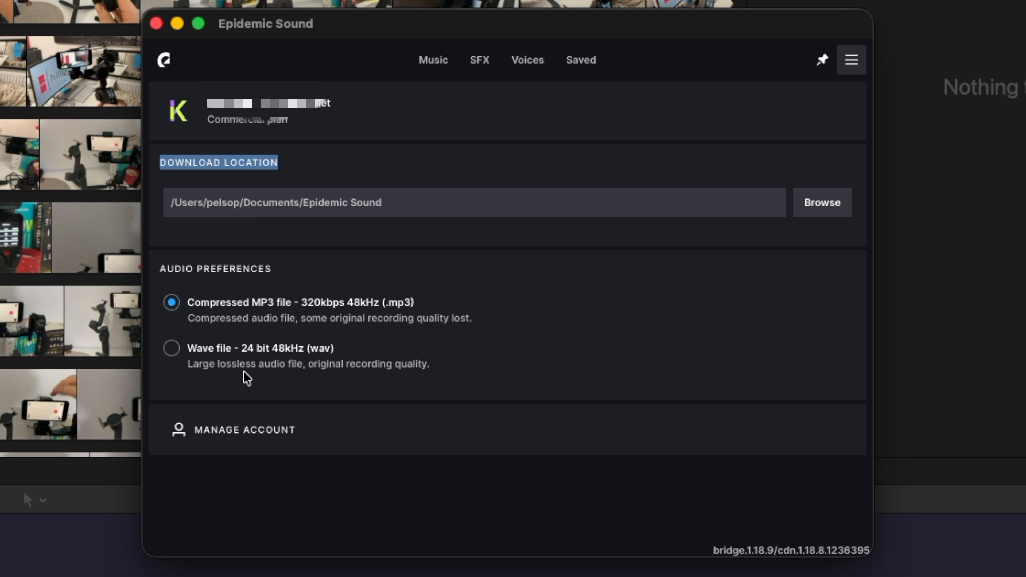
pyautogui.click(178, 361)
pyautogui.click(178, 358)
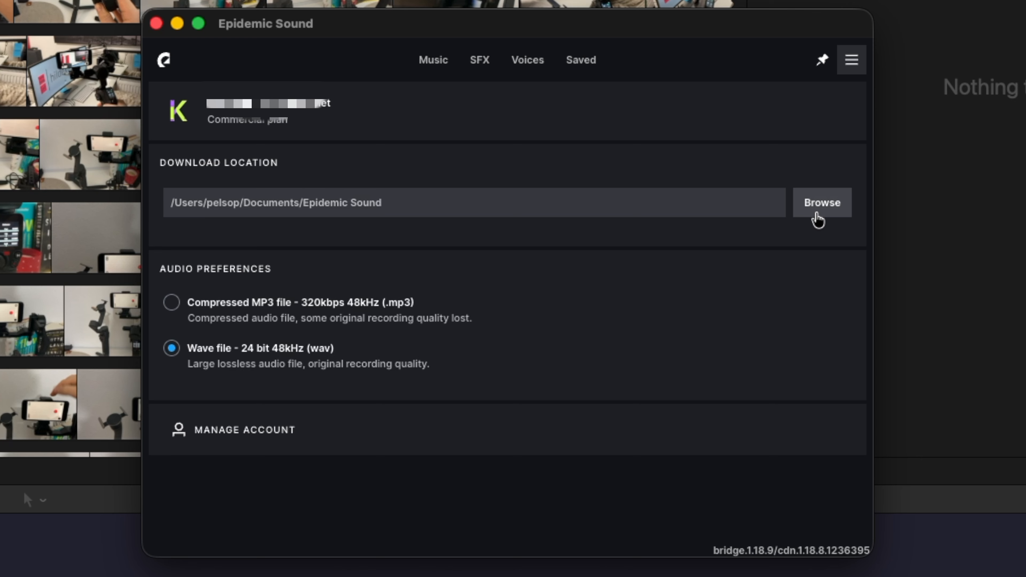
# Set the download location to the 2. Pelsop AV Library folder and return to the music catalogue
pyautogui.click(818, 220)
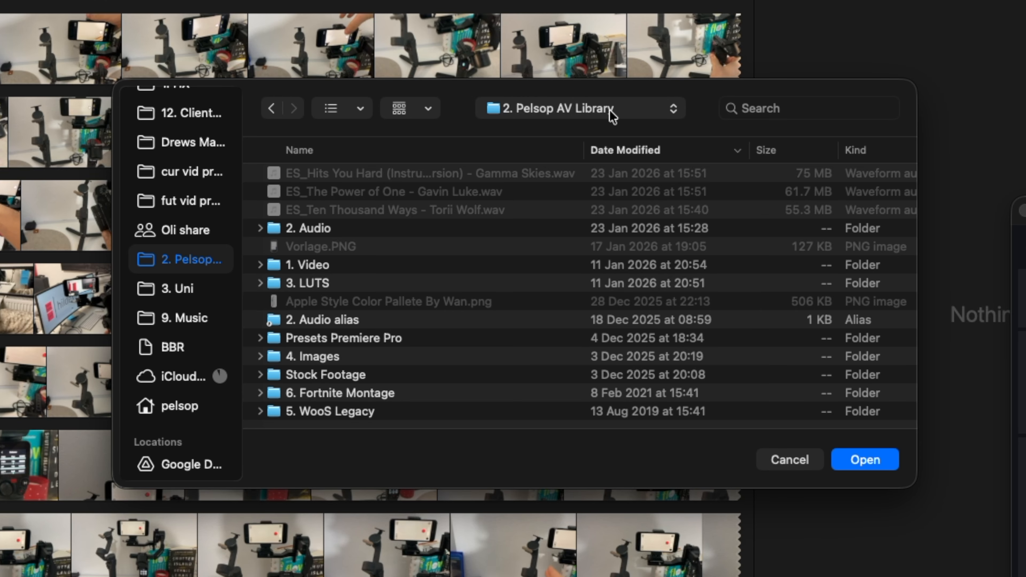
pyautogui.click(873, 469)
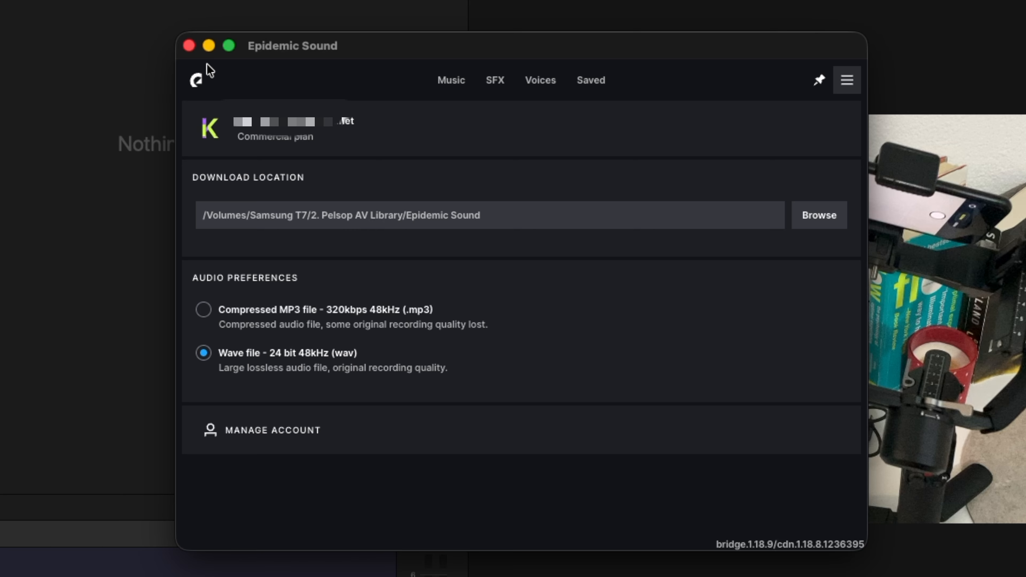
pyautogui.click(847, 80)
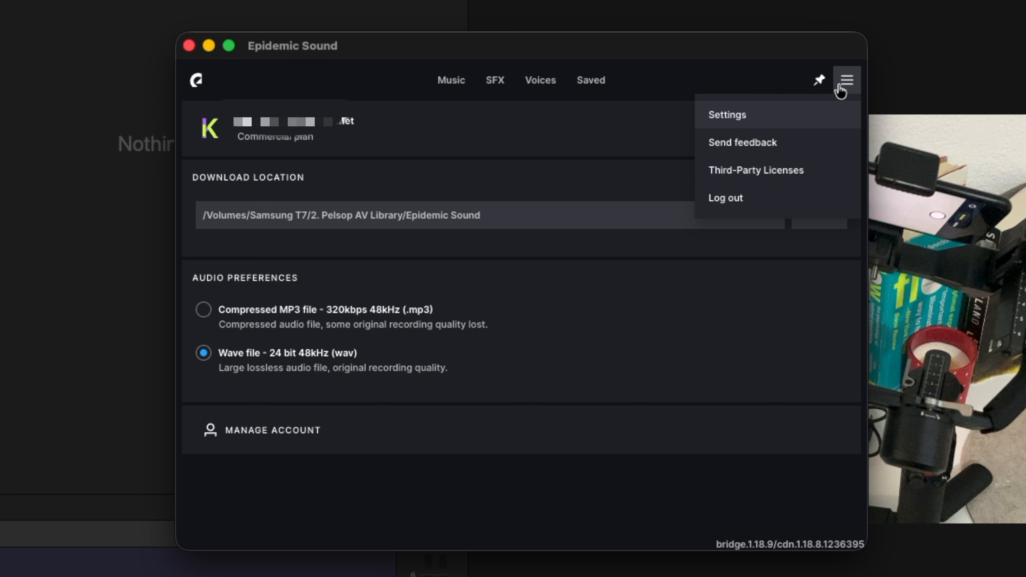
pyautogui.click(847, 80)
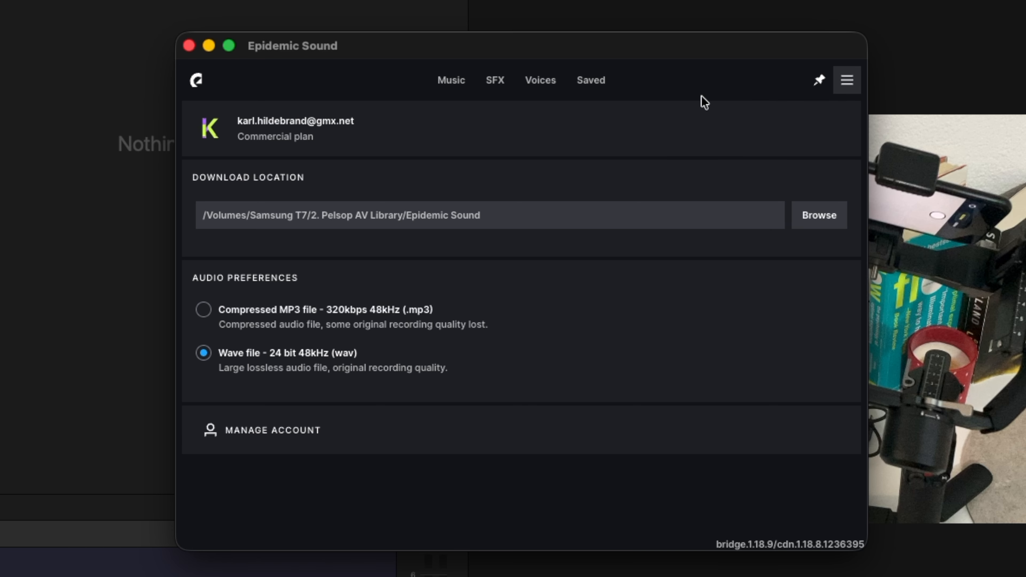
pyautogui.click(452, 85)
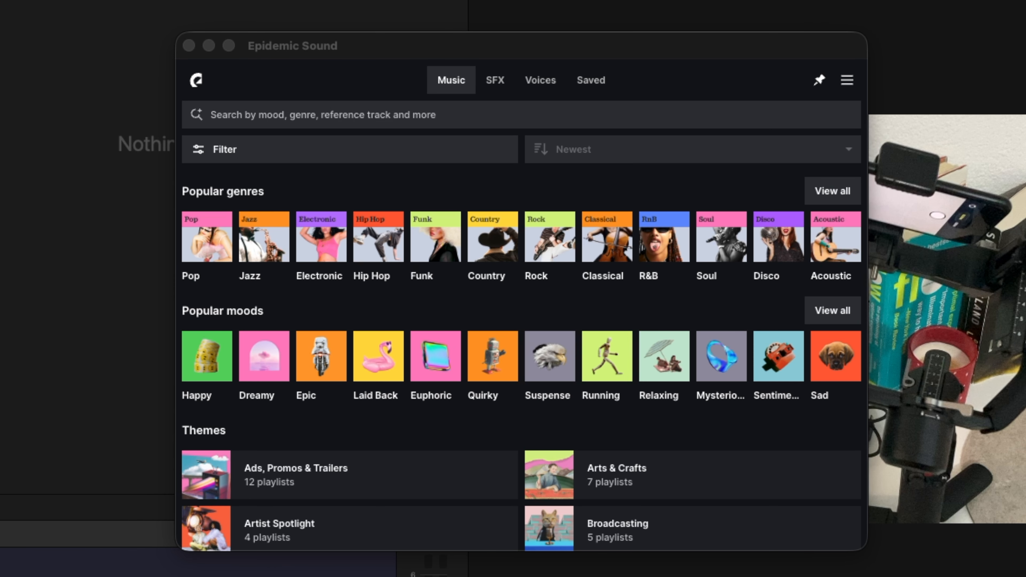
# Create a new Final Cut Pro project with 4K format, 3840x2160 resolution and a 25p frame rate
pyautogui.press('super+n')
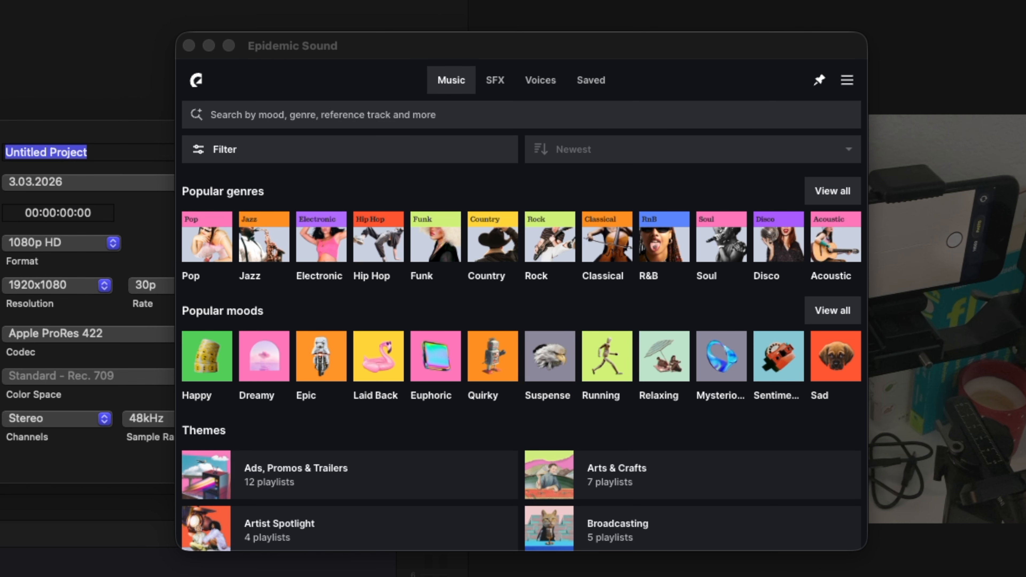
pyautogui.click(61, 245)
pyautogui.click(61, 247)
pyautogui.click(67, 242)
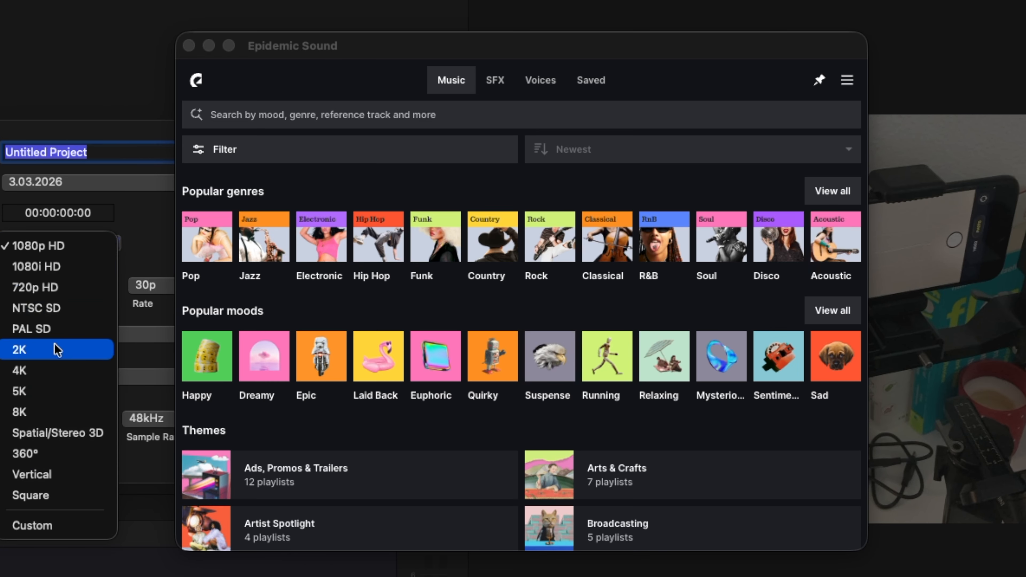
pyautogui.click(99, 362)
pyautogui.click(144, 284)
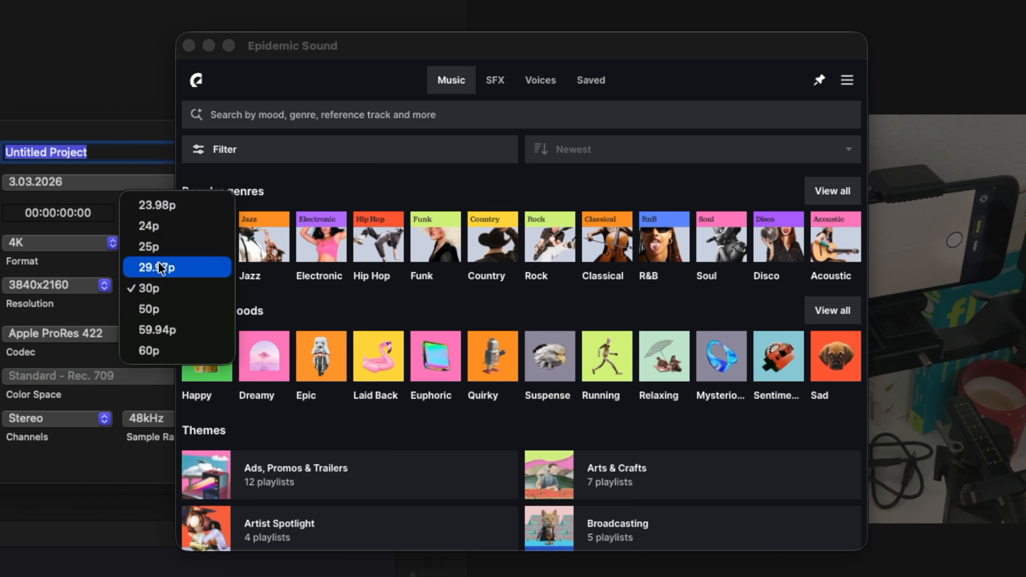
pyautogui.click(154, 245)
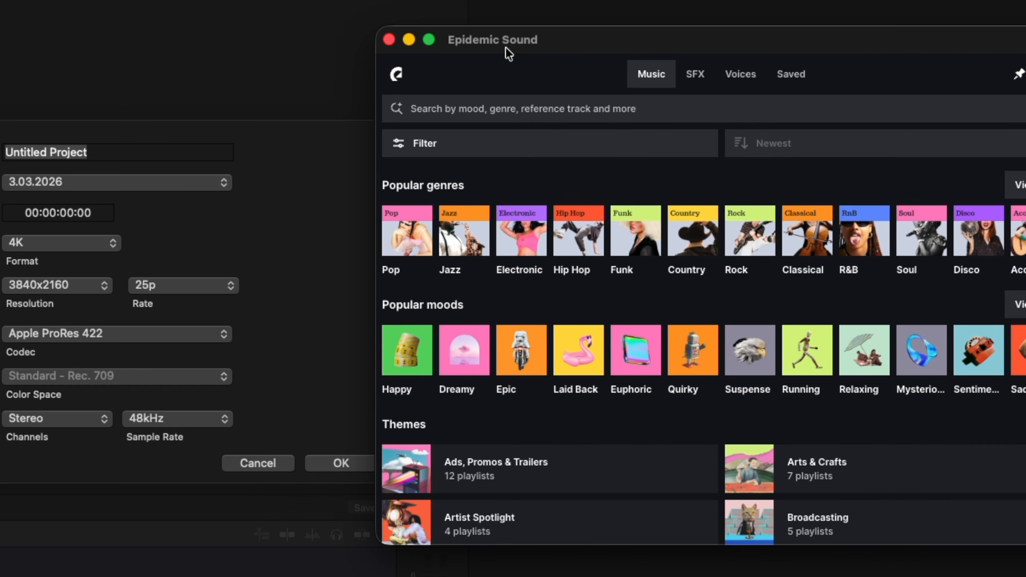
pyautogui.moveTo(304, 52); pyautogui.dragTo(504, 47)
pyautogui.click(338, 467)
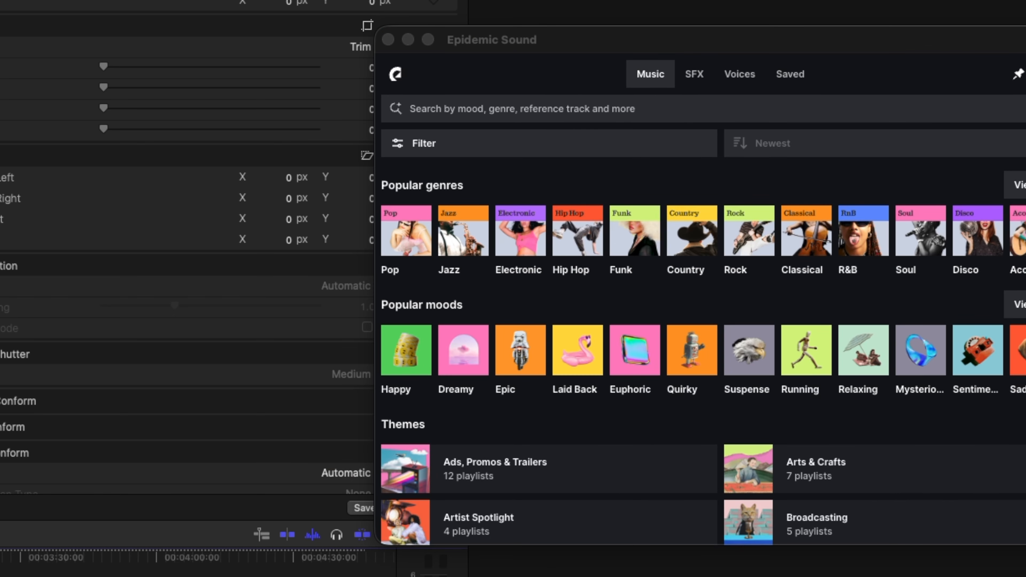
# Arrange the Epidemic Sound window beside Final Cut Pro, with the Finder window above it
pyautogui.moveTo(754, 42); pyautogui.dragTo(0, 0)
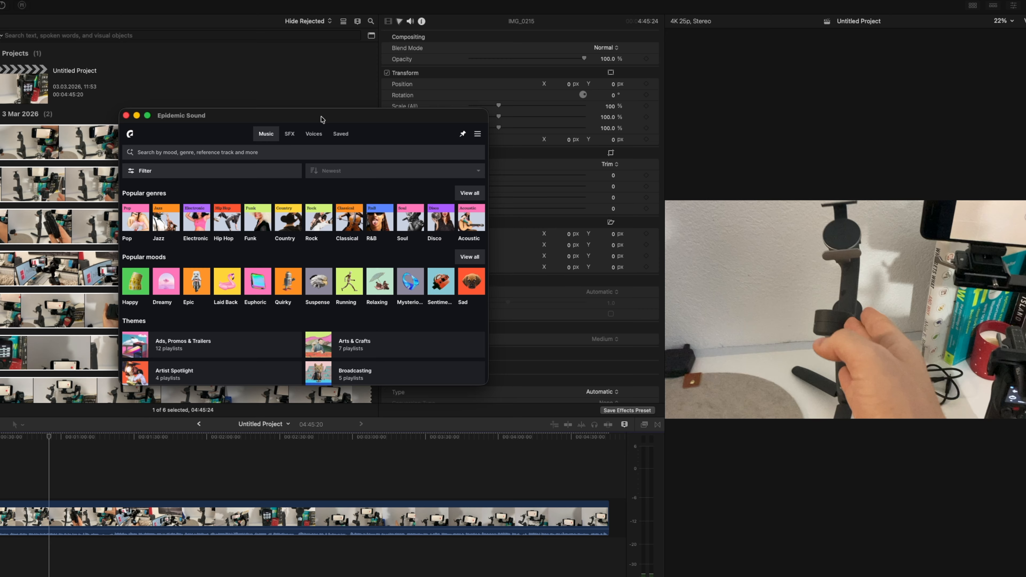
pyautogui.moveTo(322, 119); pyautogui.dragTo(0, 228)
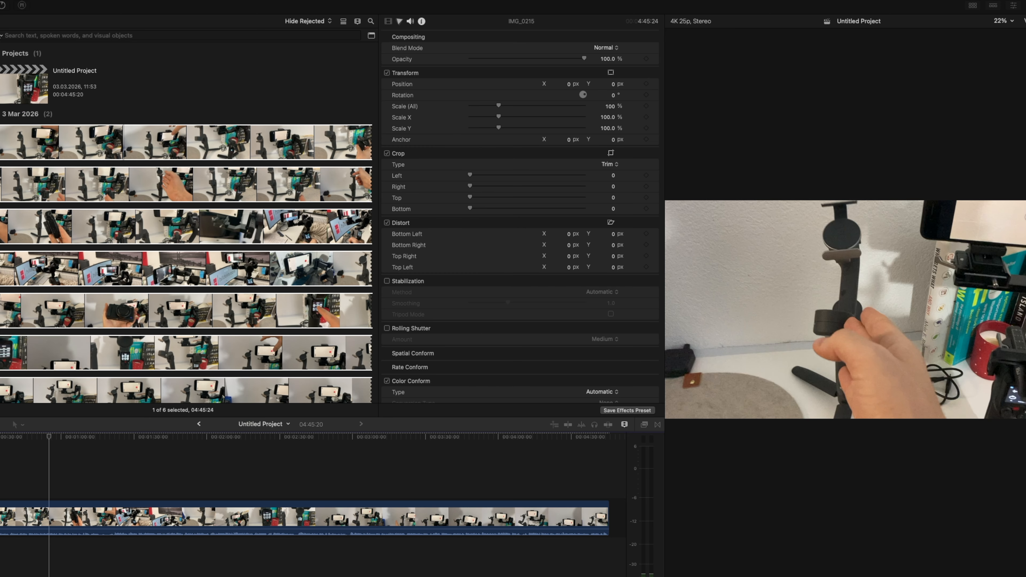
pyautogui.moveTo(230, 184); pyautogui.dragTo(231, 277)
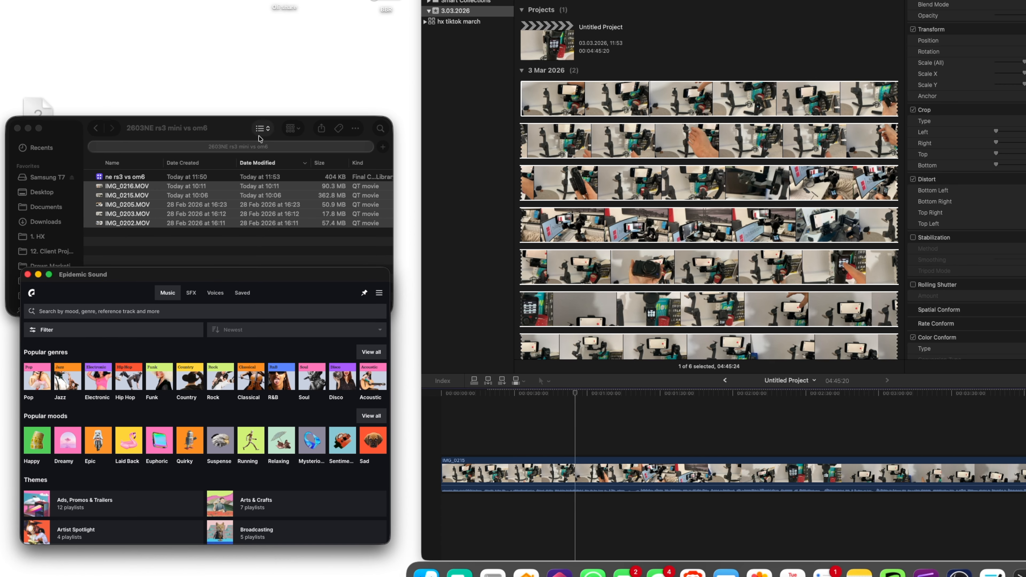
pyautogui.moveTo(230, 127); pyautogui.dragTo(238, 35)
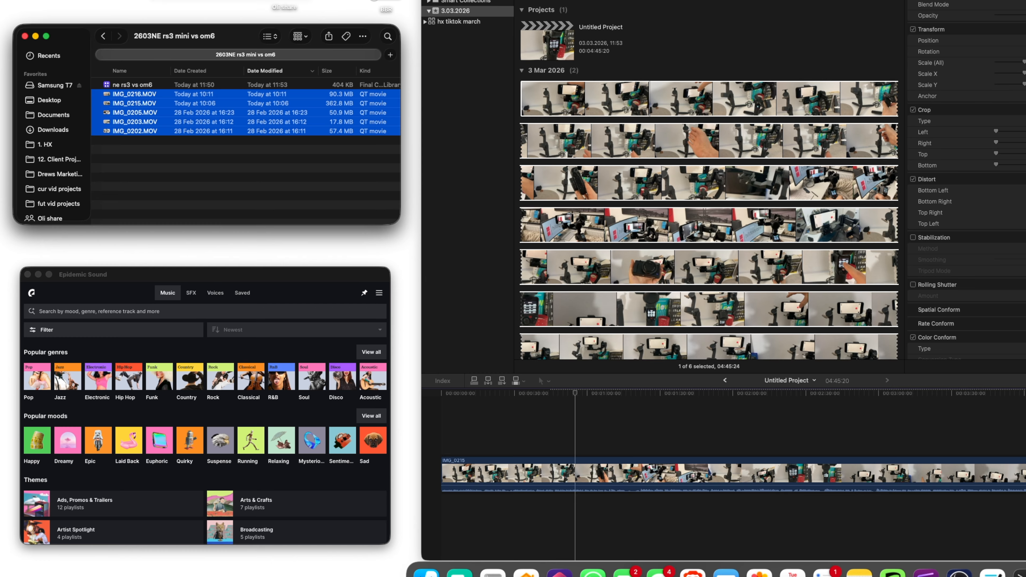
# Switch Final Cut Pro to a workspace with a larger timeline area and play the project from about 1:49
pyautogui.click(128, 0)
pyautogui.click(510, 26)
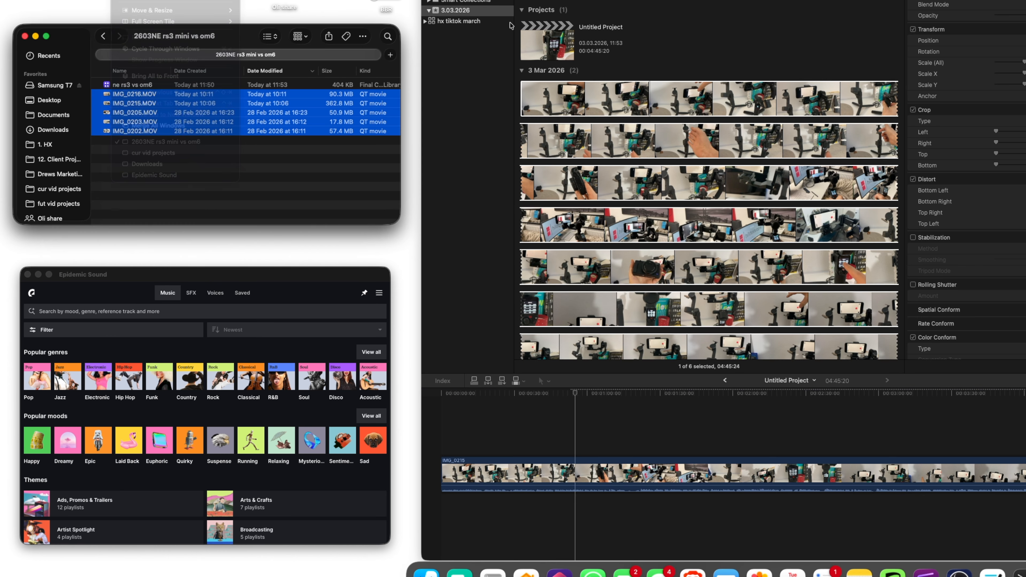
pyautogui.click(221, 0)
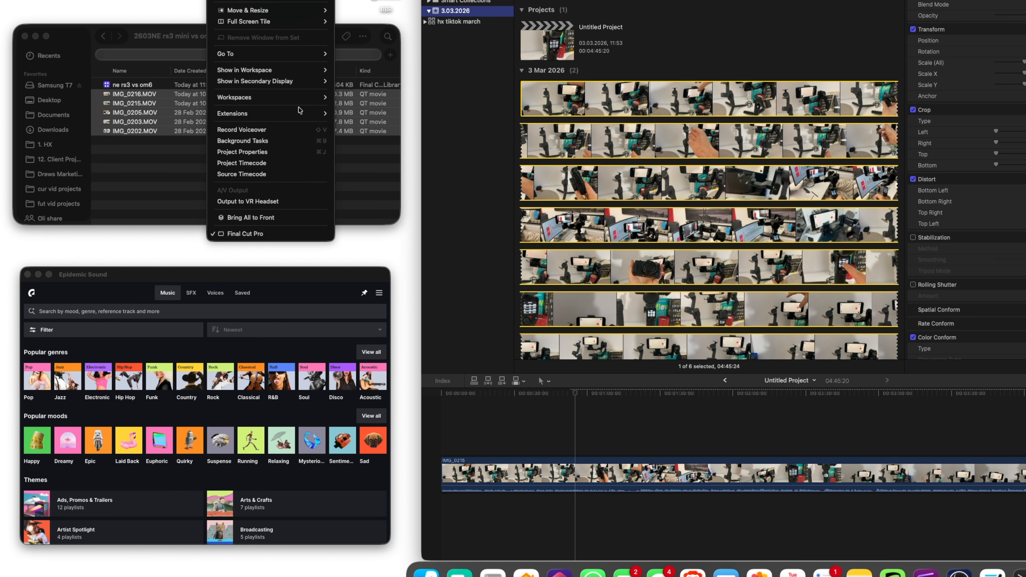
pyautogui.moveTo(283, 97)
pyautogui.click(355, 114)
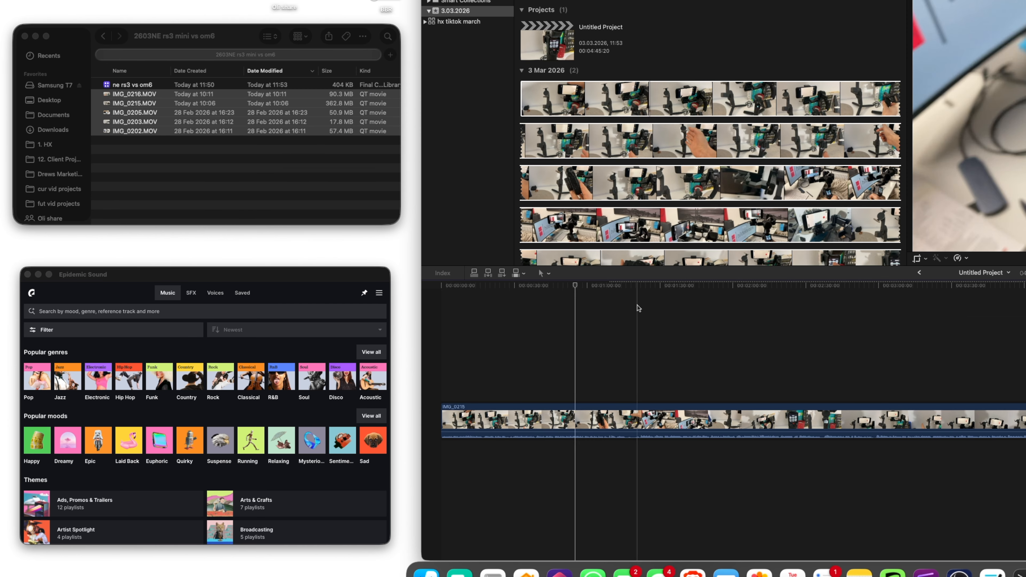
pyautogui.click(697, 305)
pyautogui.press('space')
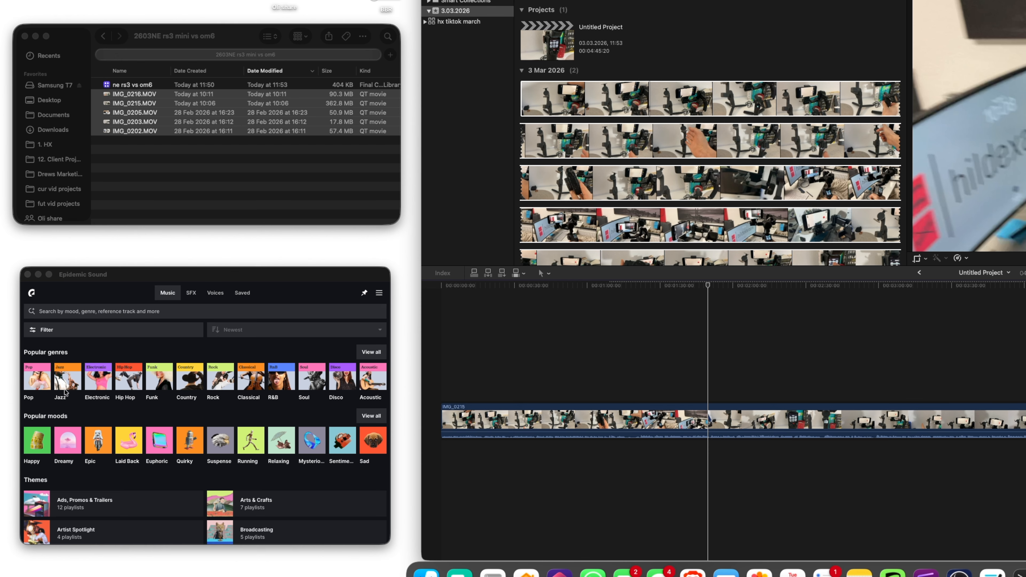
# Move the Epidemic Sound window over the Final Cut Pro workspace, between the clip browser and the viewer
pyautogui.moveTo(213, 276); pyautogui.dragTo(876, 250)
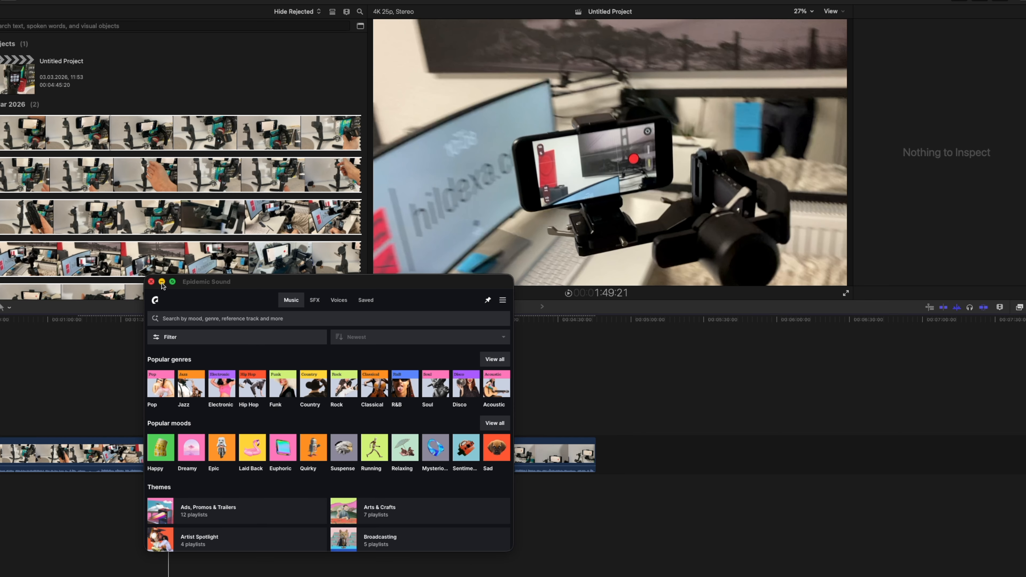
pyautogui.moveTo(214, 293); pyautogui.dragTo(292, 195)
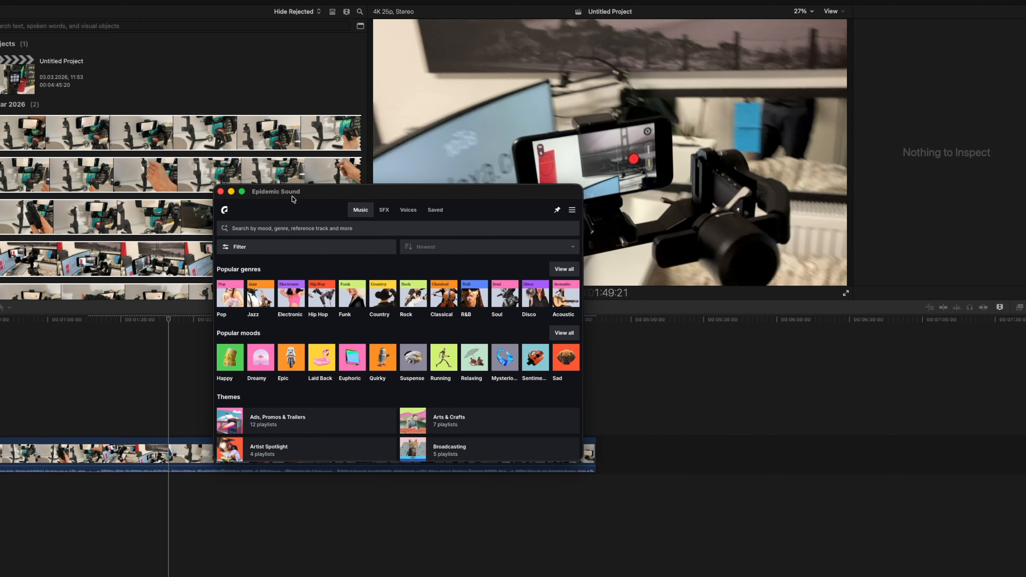
pyautogui.click(649, 205)
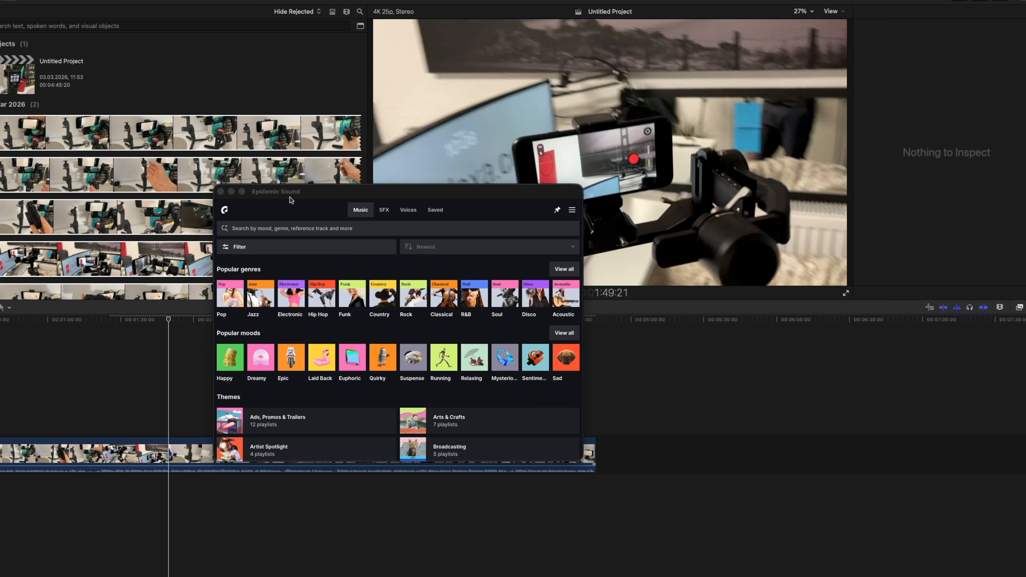
pyautogui.moveTo(289, 198); pyautogui.dragTo(362, 184)
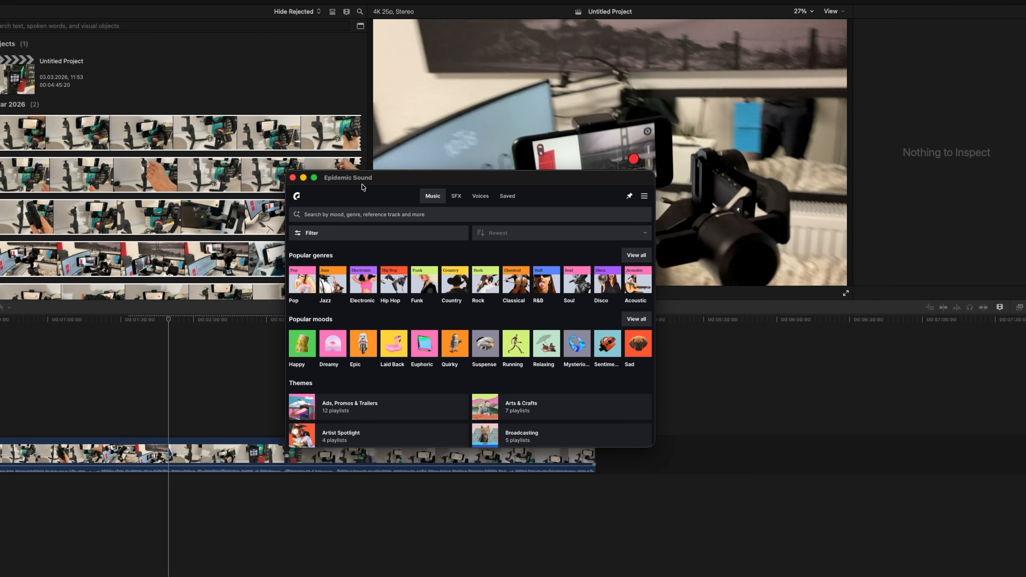
# Switch back and forth between Epidemic Sound and Final Cut Pro, finishing in Final Cut Pro
pyautogui.press('super+q')
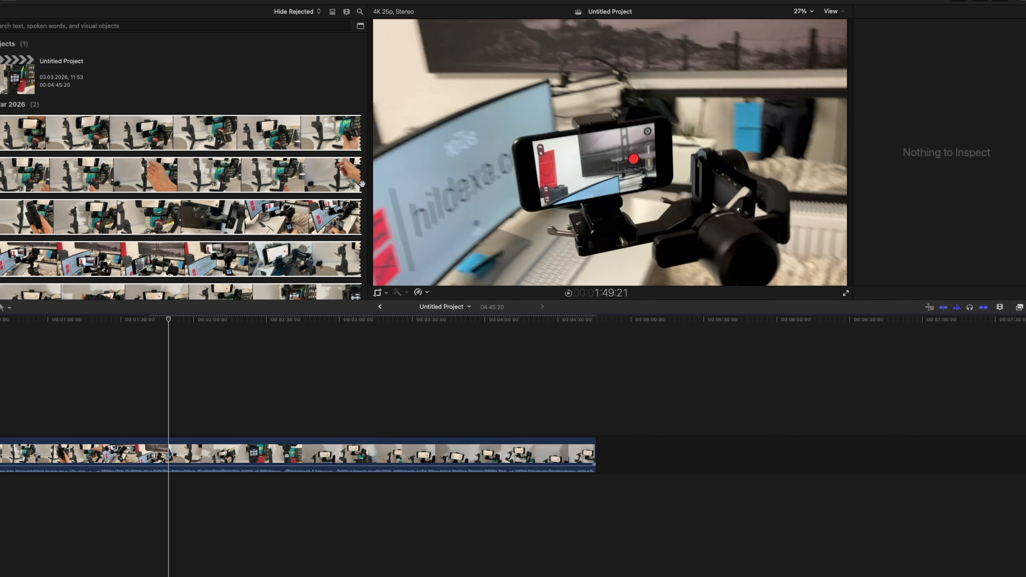
pyautogui.press('super+Tab')
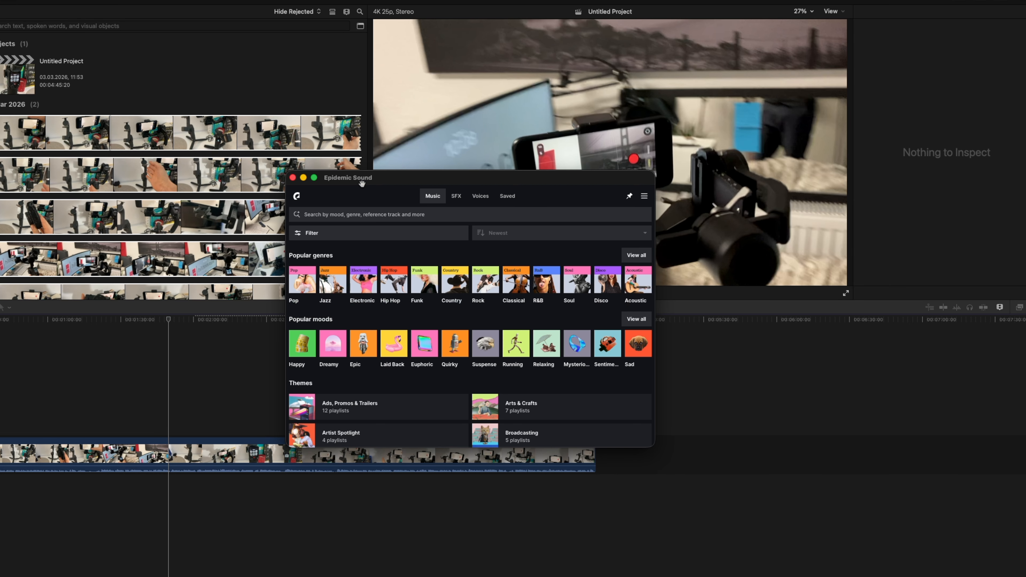
pyautogui.press('super+Tab')
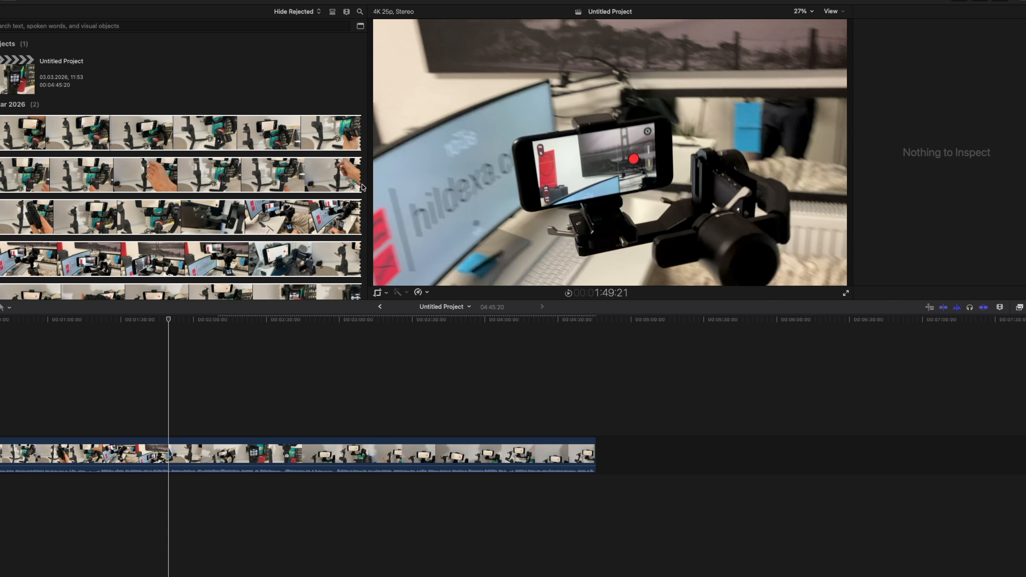
# Set the Final Cut Pro project's playhead to about 3:09 and return to Epidemic Sound
pyautogui.press('super+Tab')
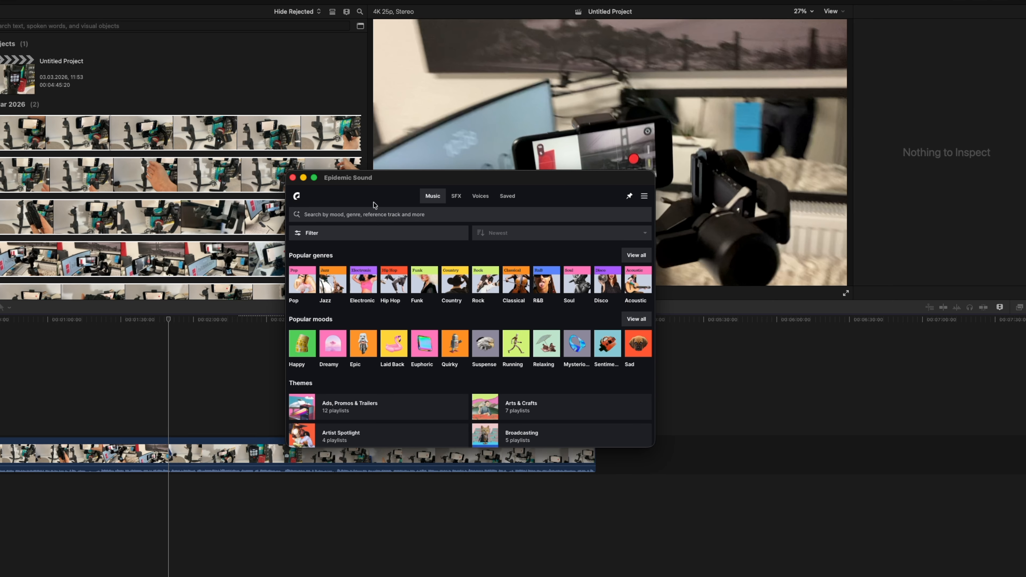
pyautogui.click(362, 475)
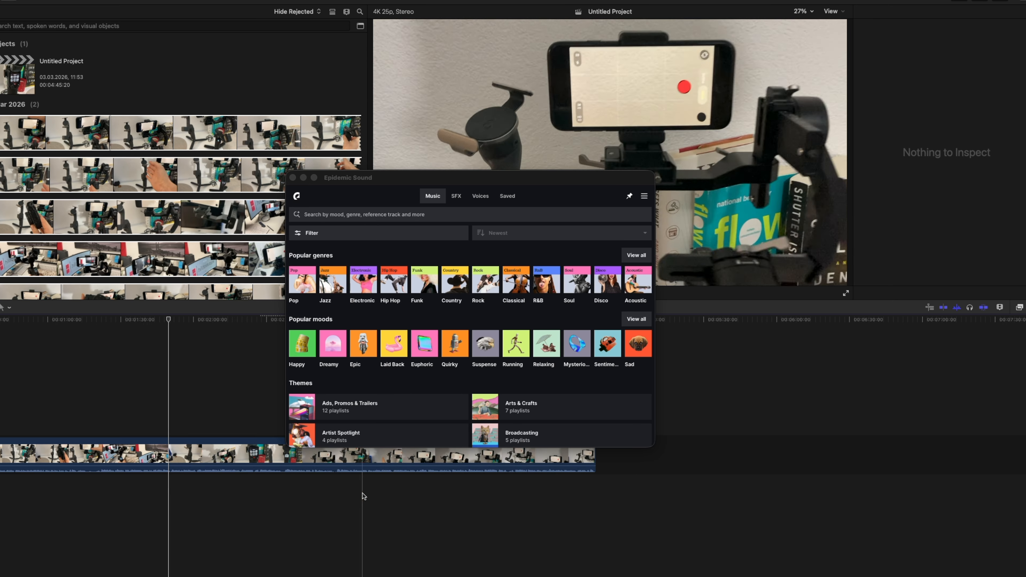
pyautogui.click(396, 312)
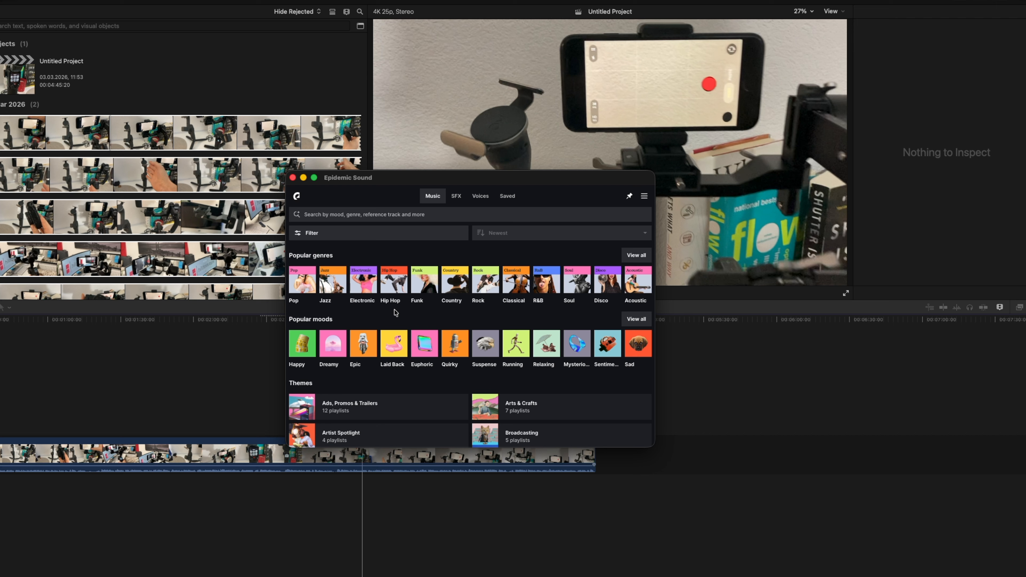
pyautogui.press('super+w')
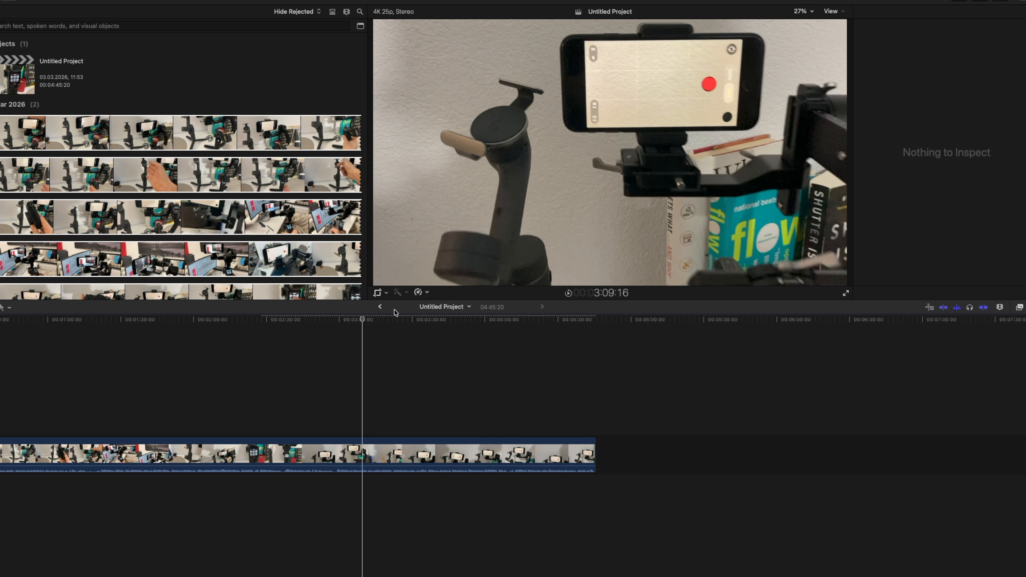
pyautogui.press('super+Tab')
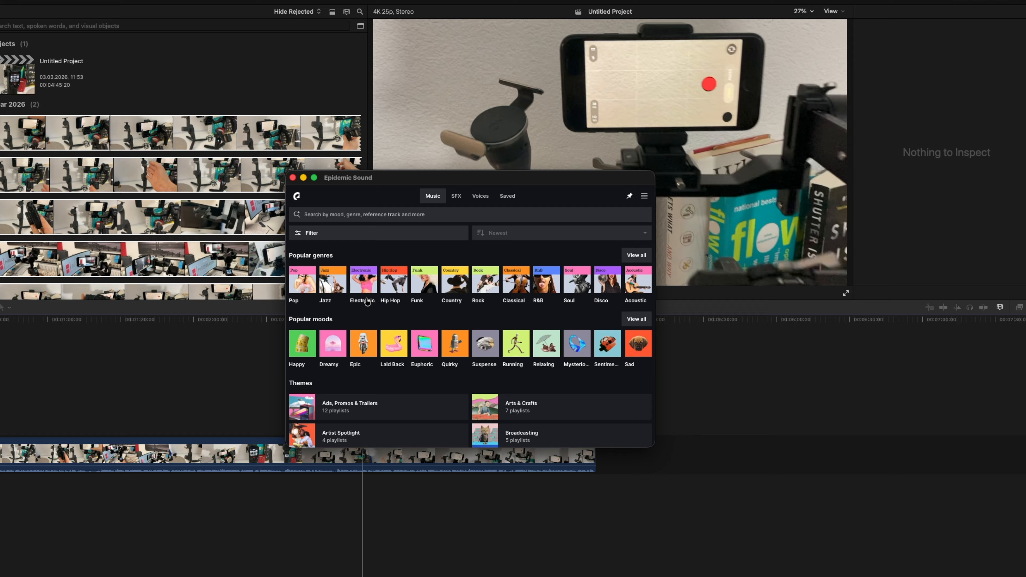
# Browse the Pop genre, clear that filter, and search the music library for "micheal jackson"
pyautogui.click(310, 290)
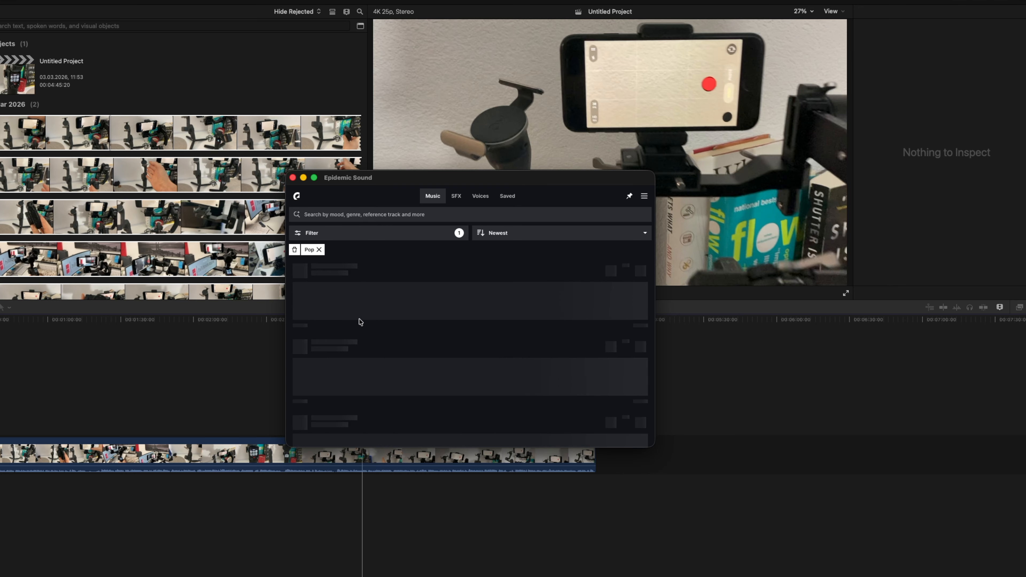
pyautogui.click(319, 250)
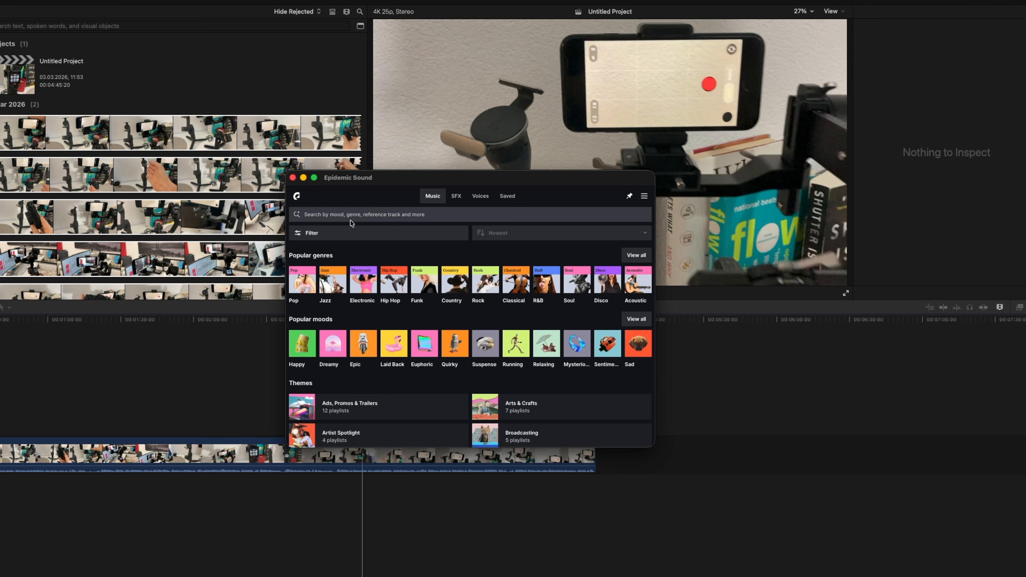
pyautogui.click(369, 215)
pyautogui.write('m')
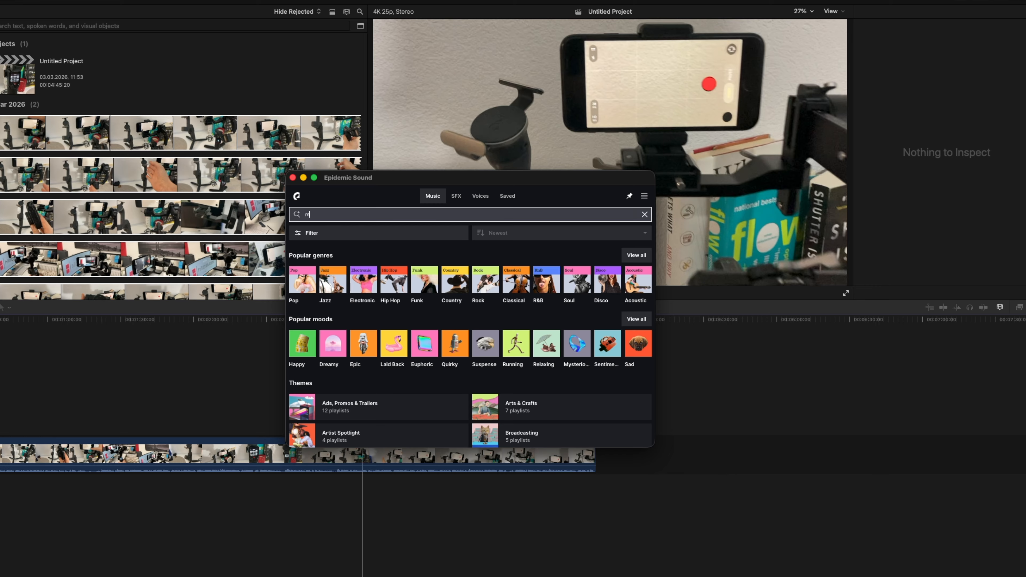
pyautogui.write('icheal jackson')
pyautogui.press('Return')
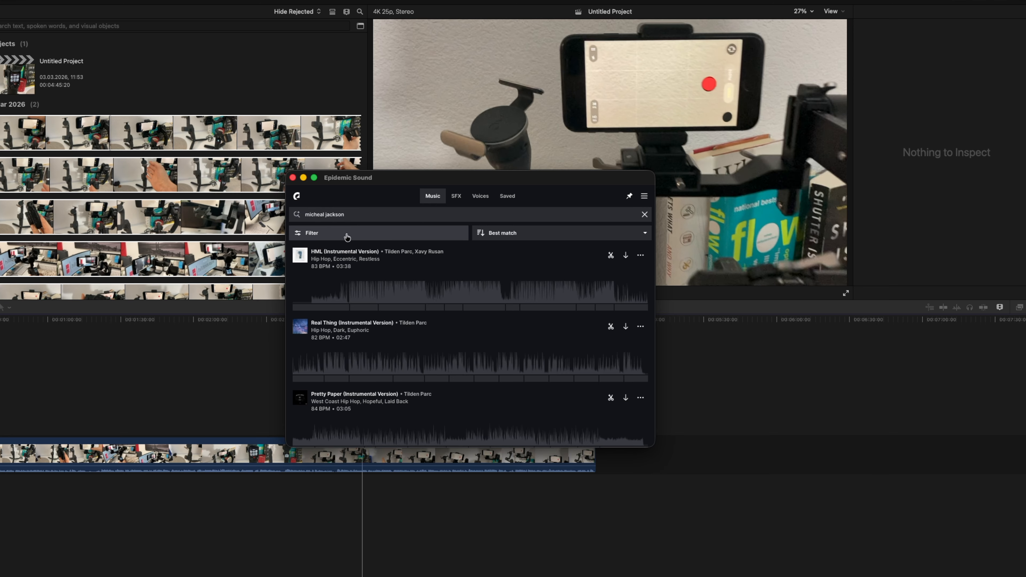
# Preview the track HML (Instrumental Version) from its start and at several points up to about 1:13
pyautogui.click(299, 262)
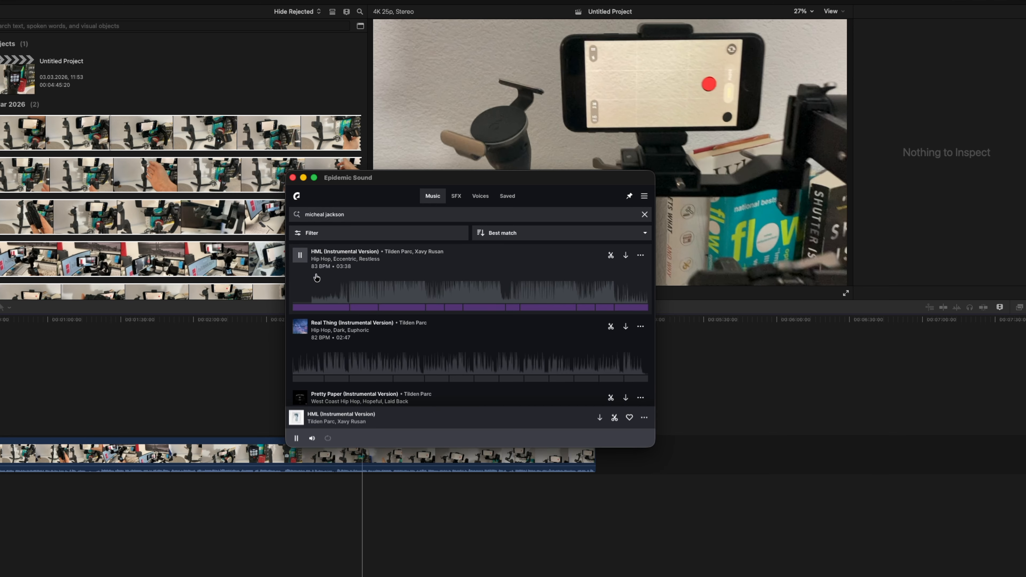
pyautogui.click(350, 304)
pyautogui.click(351, 304)
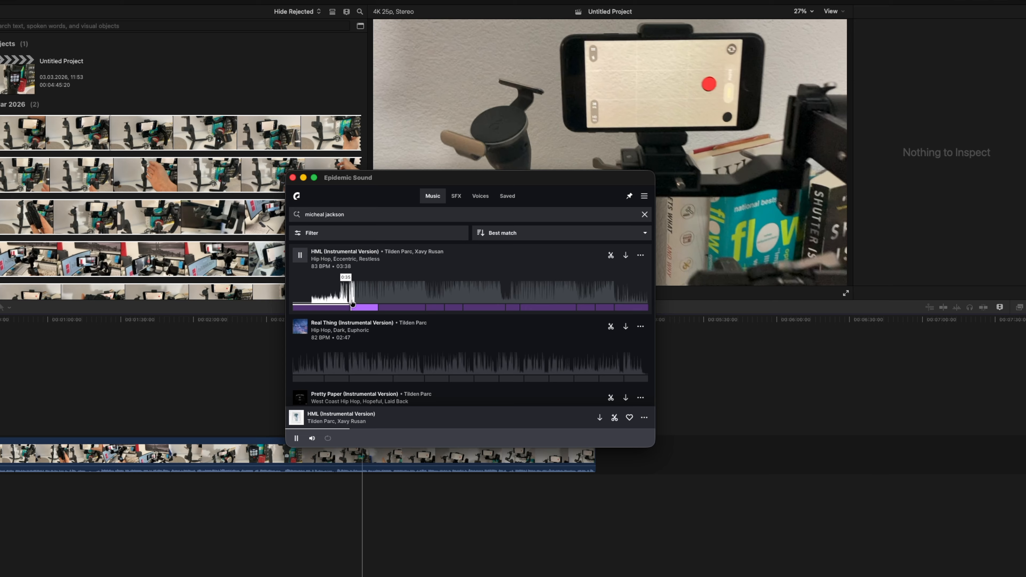
pyautogui.click(383, 303)
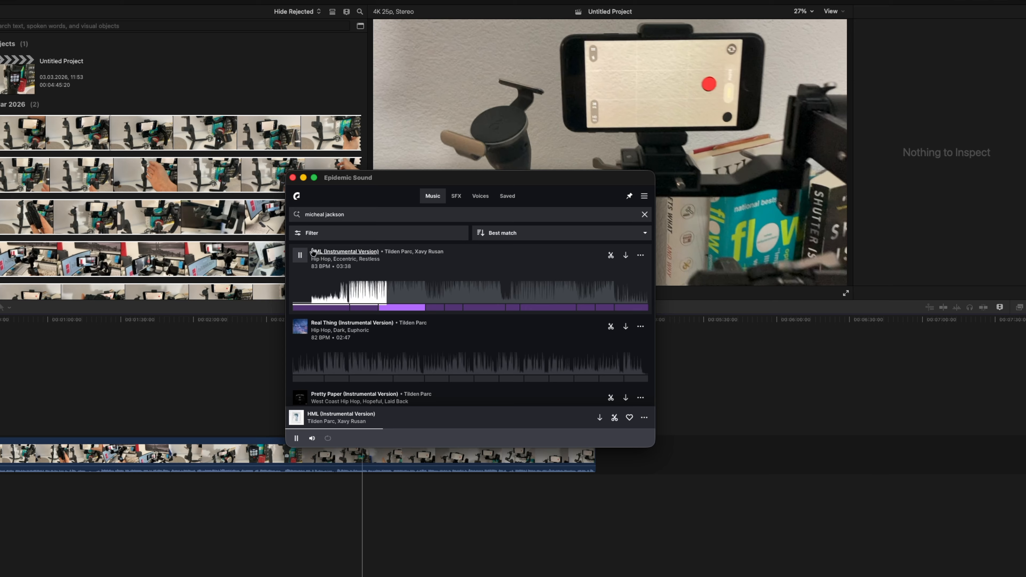
pyautogui.click(413, 293)
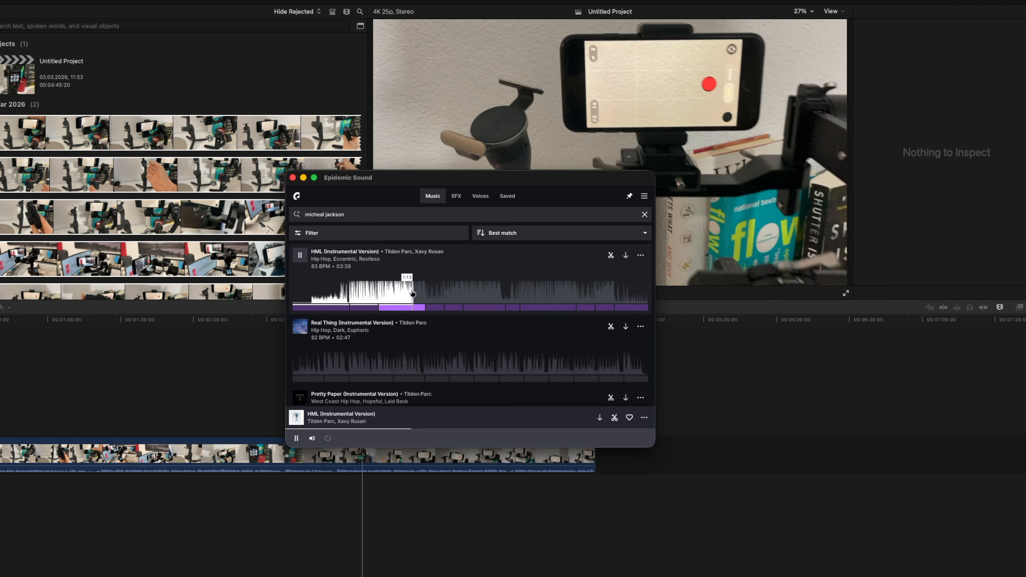
# Look into the Voices and SFX sections during track playback, and return to the music results with Real Thing (Instrumental Version) paused
pyautogui.click(480, 195)
pyautogui.click(357, 237)
pyautogui.click(386, 220)
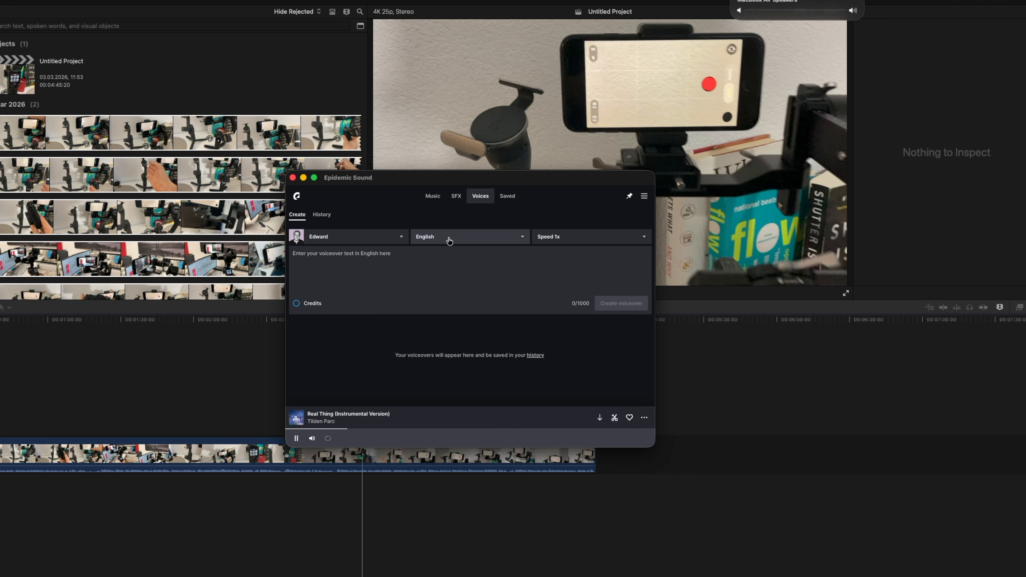
pyautogui.click(444, 198)
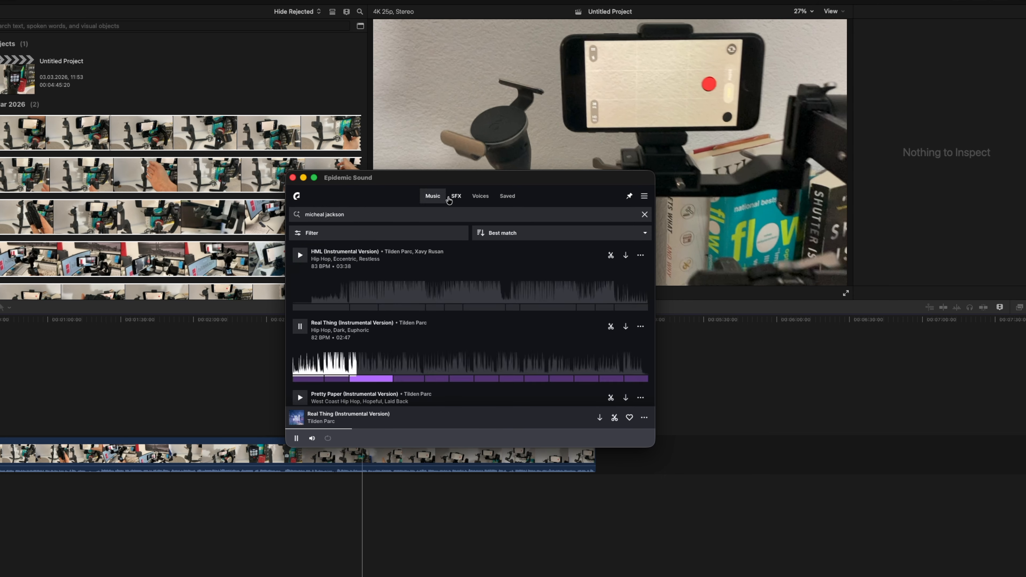
pyautogui.click(455, 197)
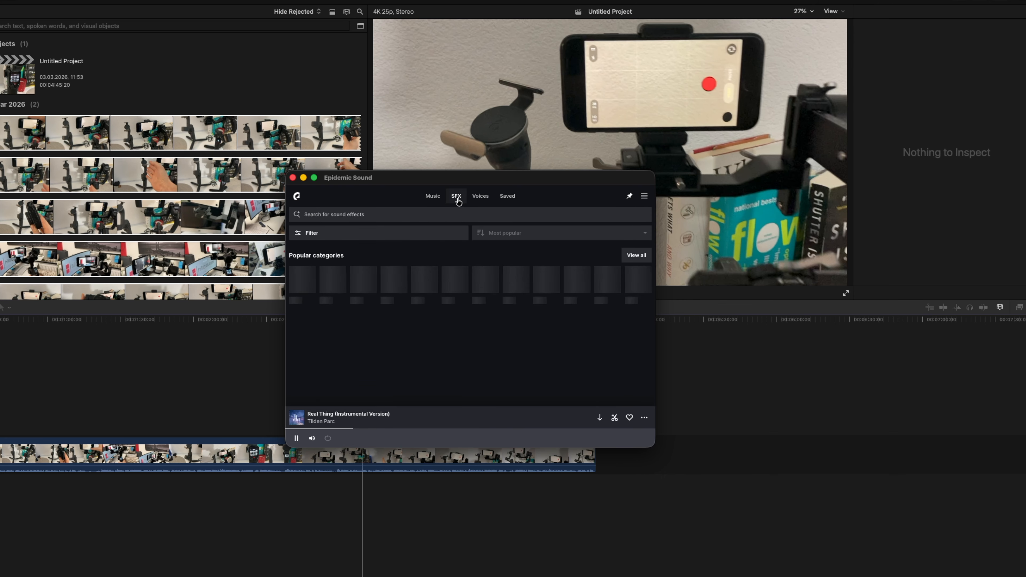
pyautogui.click(433, 197)
pyautogui.press('space')
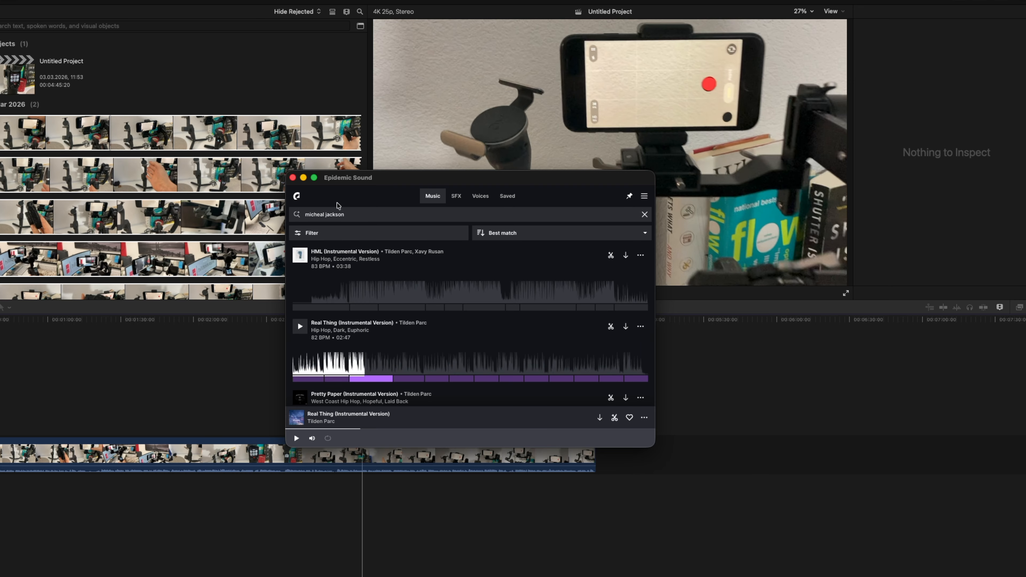
# Move the Epidemic Sound window over the clip browser and start downloading Real Thing (Instrumental Version)
pyautogui.moveTo(356, 181); pyautogui.dragTo(55, 27)
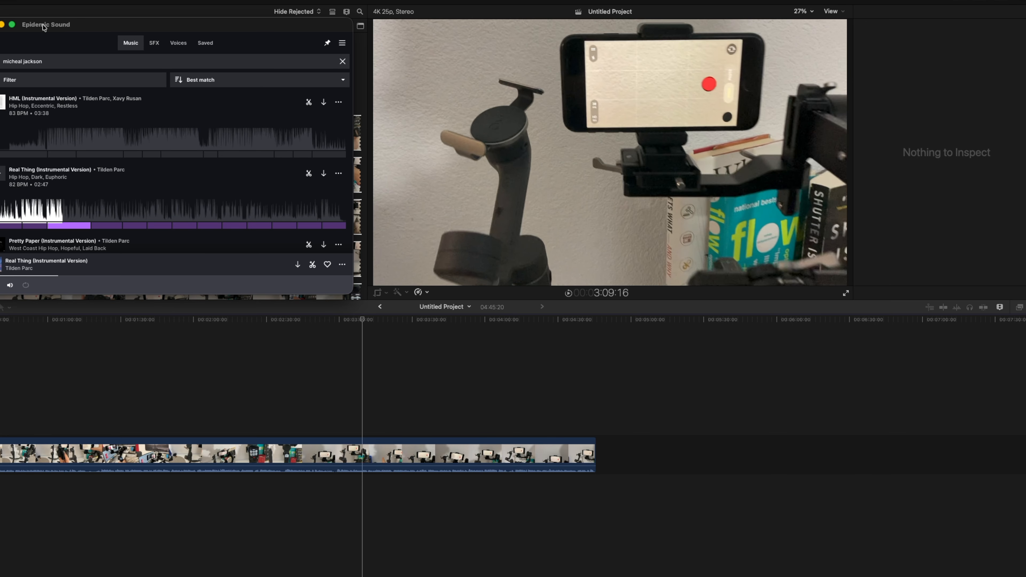
pyautogui.click(2, 180)
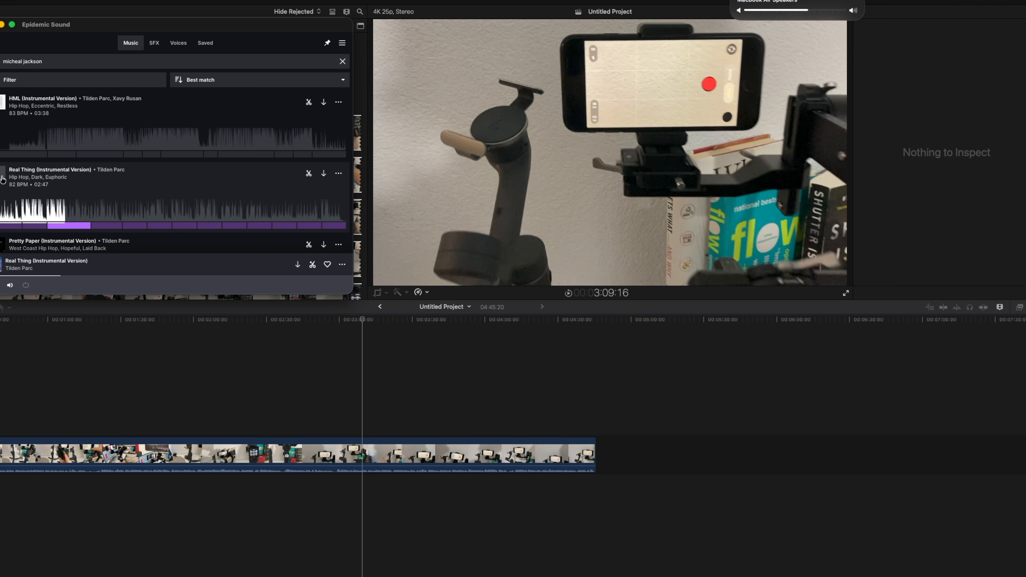
pyautogui.click(97, 195)
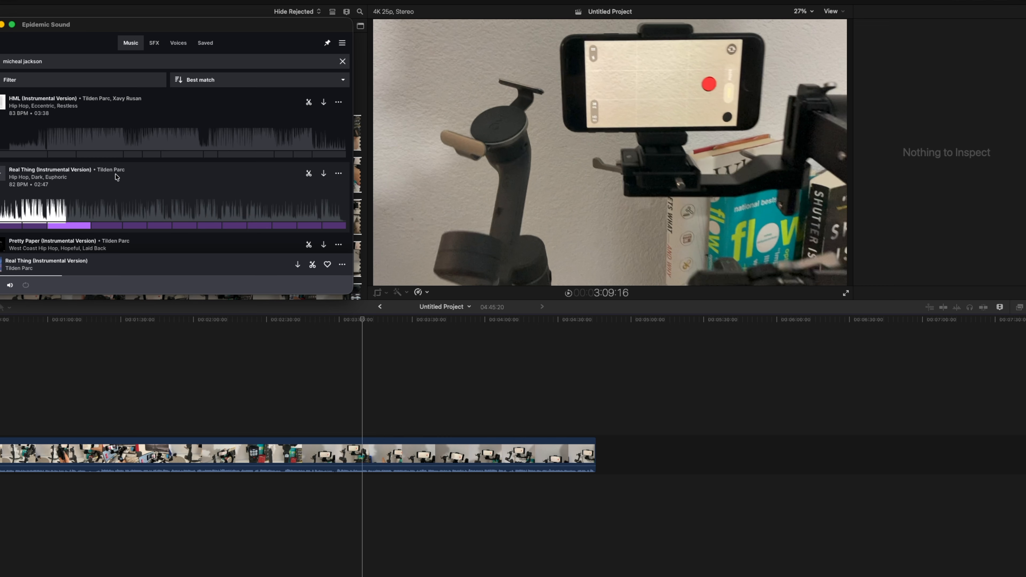
pyautogui.click(197, 196)
pyautogui.click(324, 174)
pyautogui.click(338, 174)
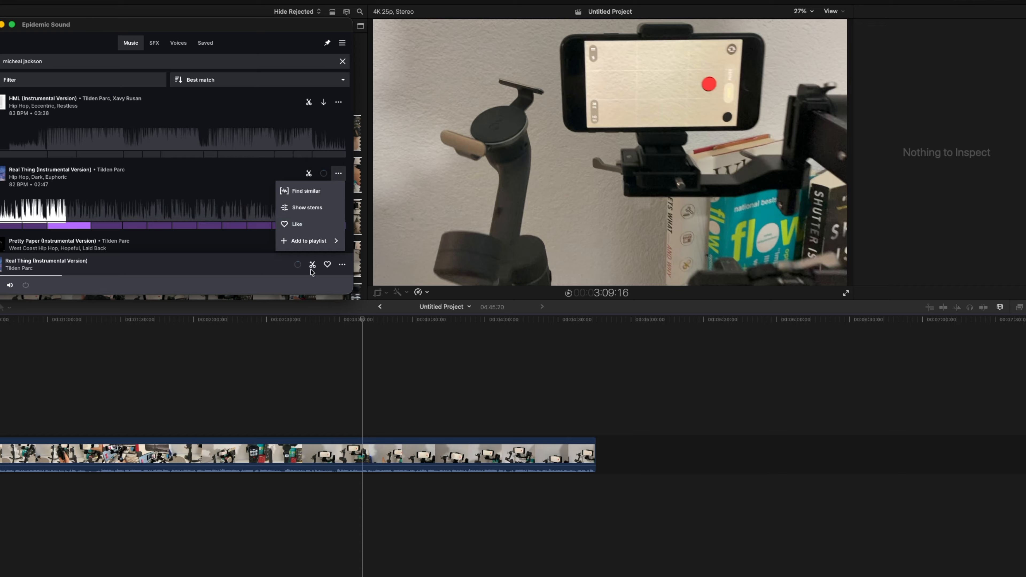
pyautogui.moveTo(221, 188)
pyautogui.mouseDown()
pyautogui.moveTo(323, 175)
pyautogui.moveTo(218, 172)
pyautogui.mouseUp()
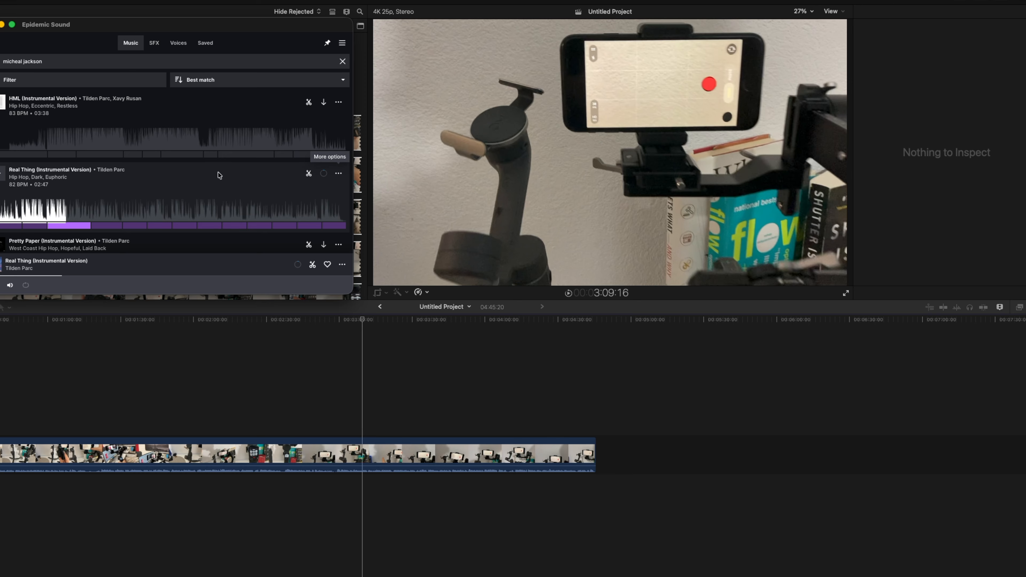
# Filter the sound effects to the Swooshes category and preview Swooshes, Whoosh, Short, Stove, Dry 01
pyautogui.click(153, 42)
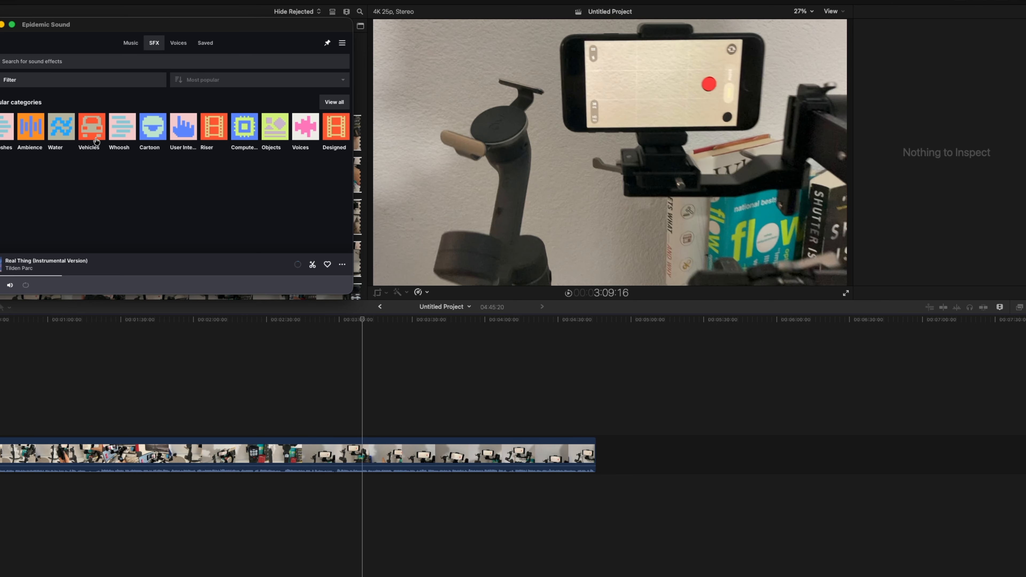
pyautogui.click(43, 129)
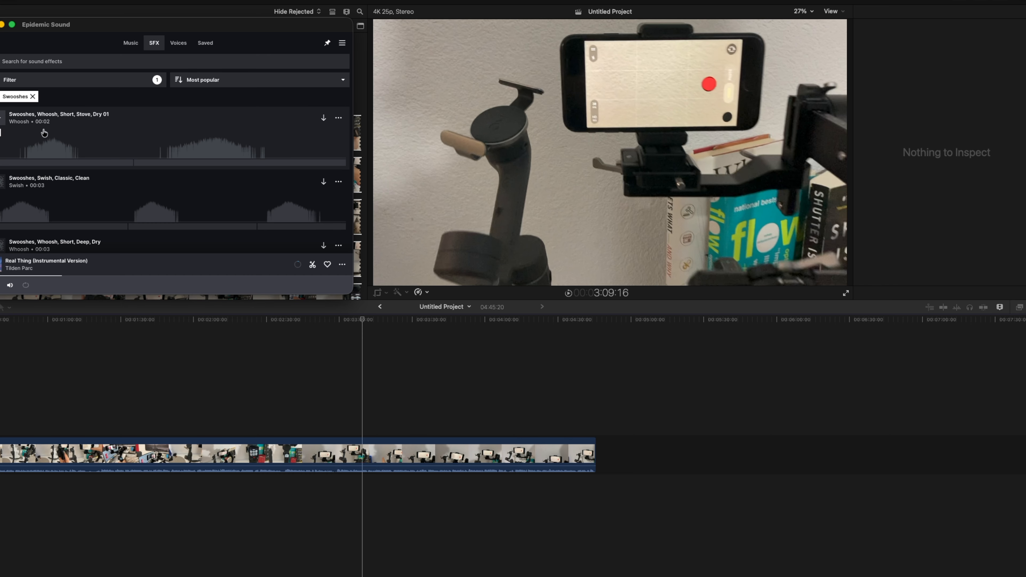
pyautogui.click(2, 120)
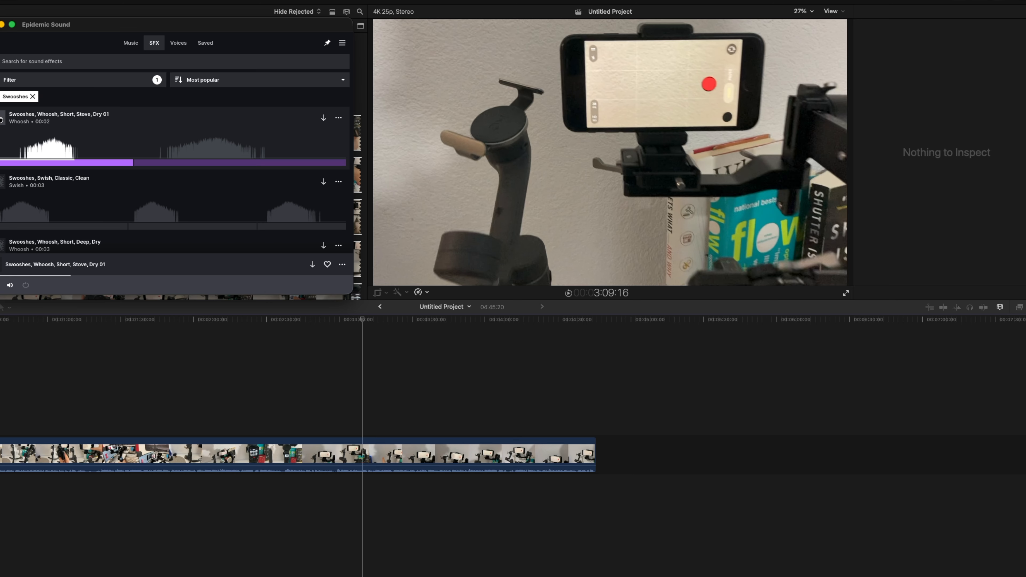
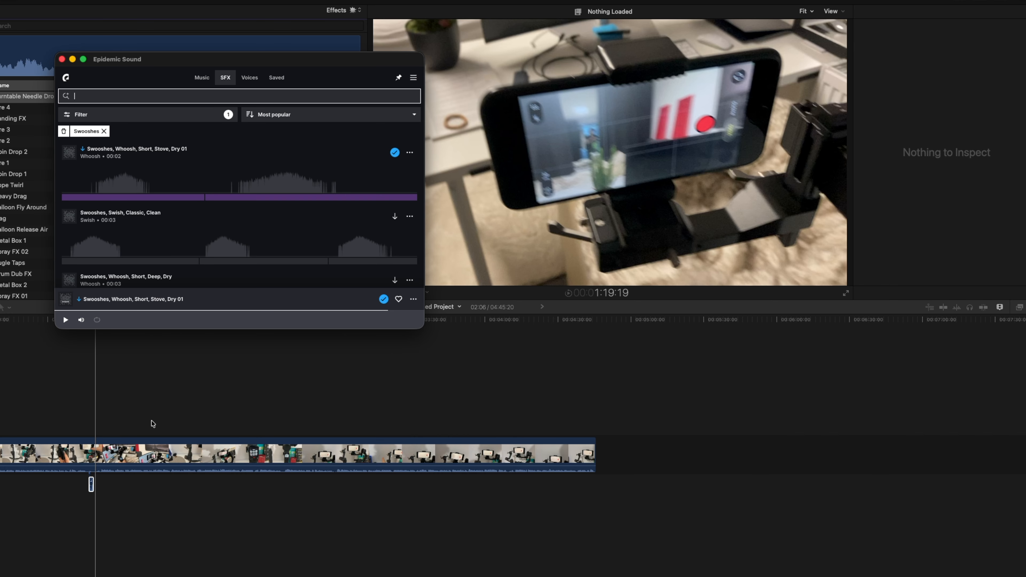
# Leave the sound effects search field and toggle repeatedly between Epidemic Sound and Final Cut Pro, ending in Final Cut Pro
pyautogui.click(225, 280)
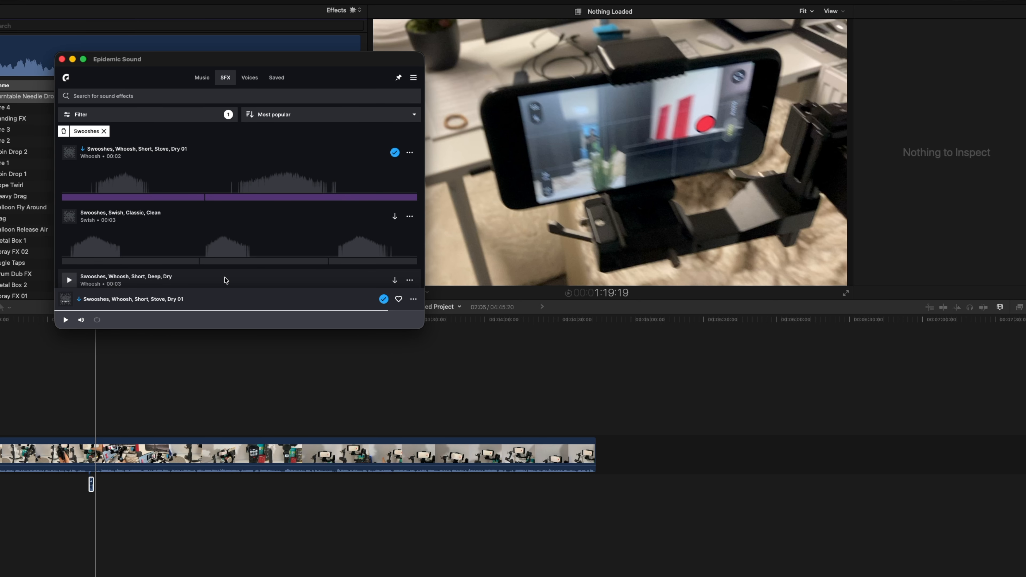
pyautogui.press('super+Tab')
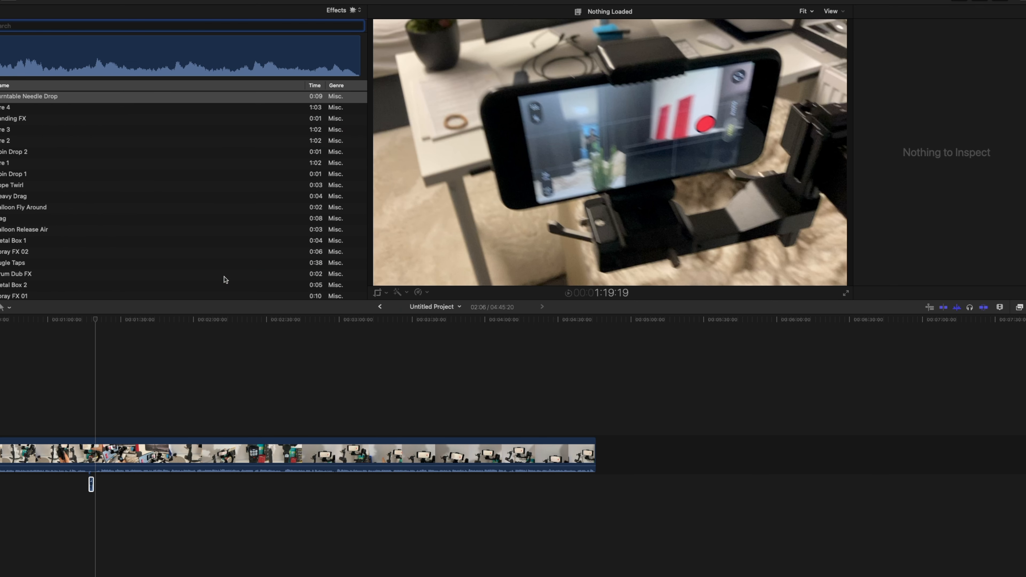
pyautogui.press('super+Tab')
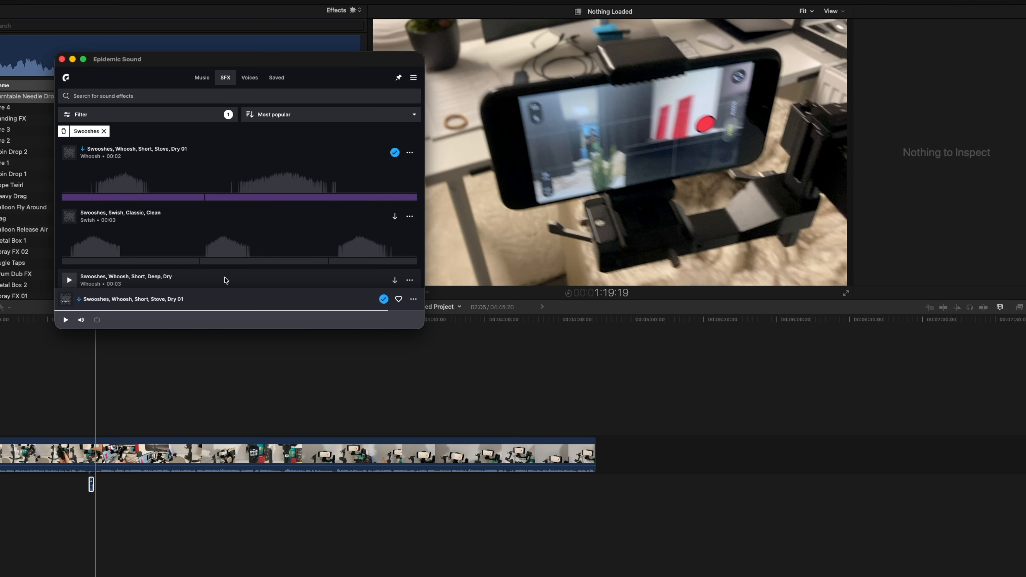
pyautogui.press('super+Tab')
pyautogui.press('super+Tab')
pyautogui.press('super+Tab')
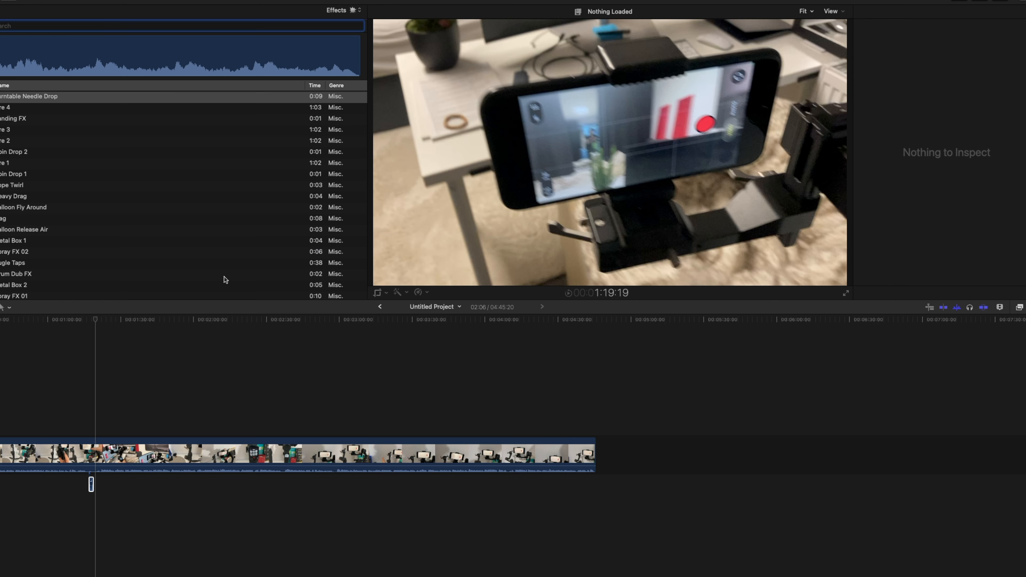
pyautogui.press('F11')
pyautogui.press('super+Tab')
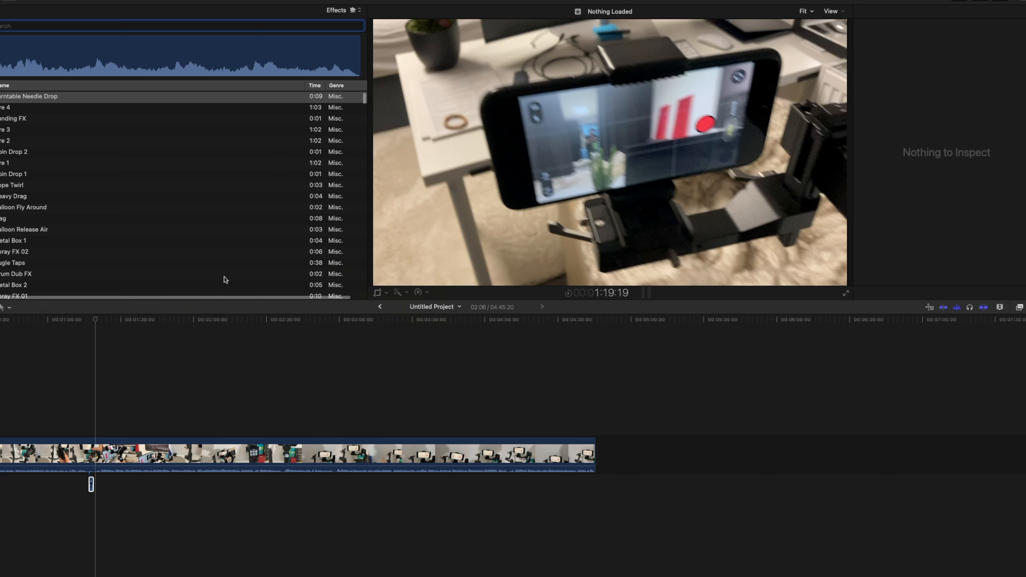
pyautogui.press('super+Tab')
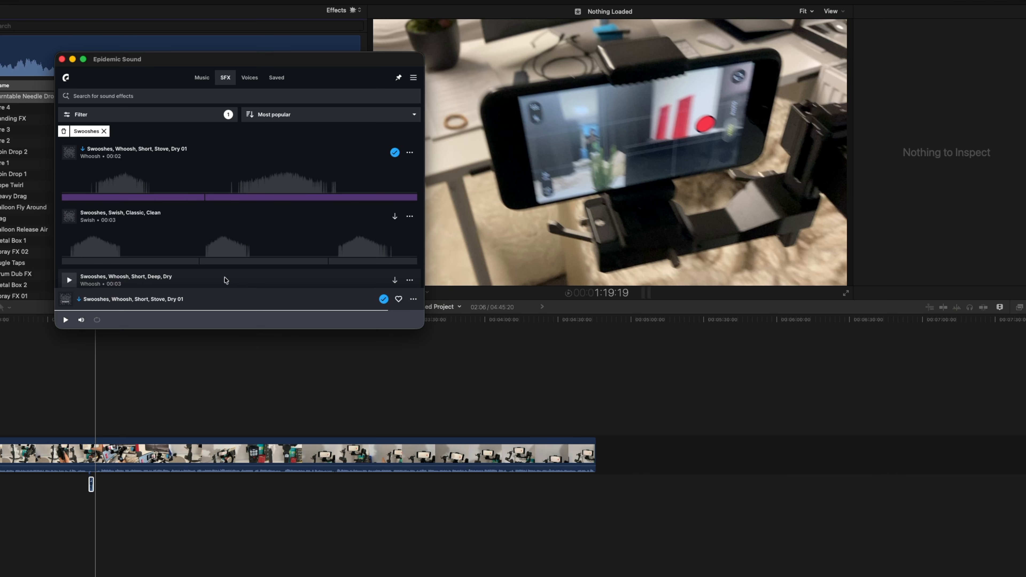
pyautogui.press('super+Tab')
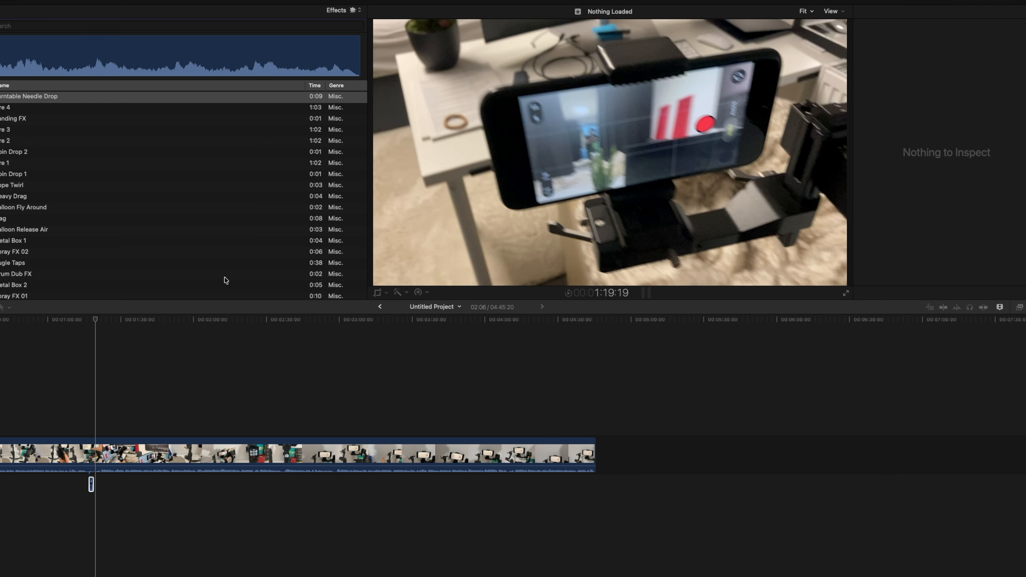
# Return to Epidemic Sound, make its window narrower and taller, and move it over the browser and timeline, clear of the viewer
pyautogui.press('super+Tab')
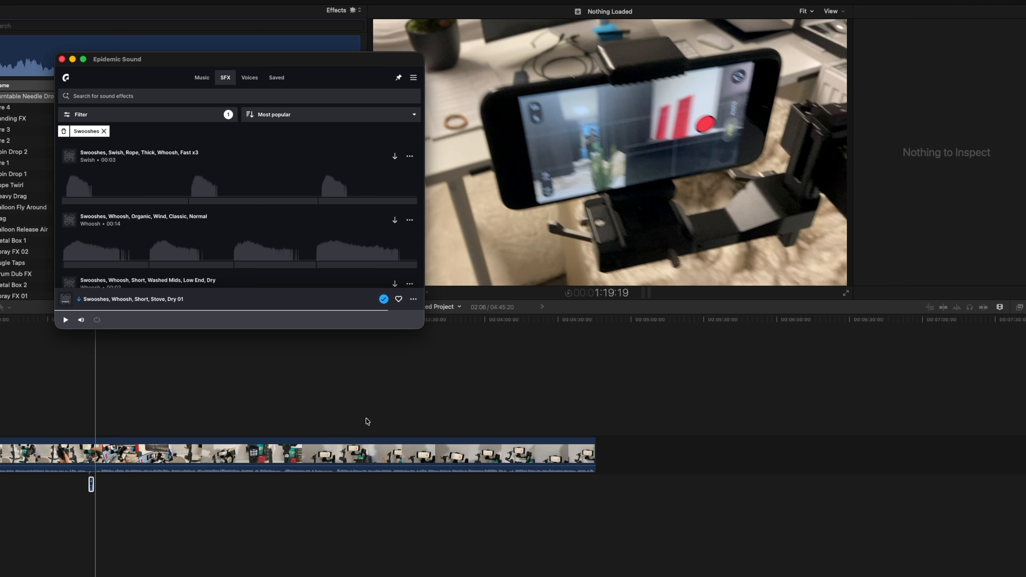
pyautogui.moveTo(423, 327); pyautogui.dragTo(284, 463)
pyautogui.moveTo(173, 62); pyautogui.dragTo(249, 68)
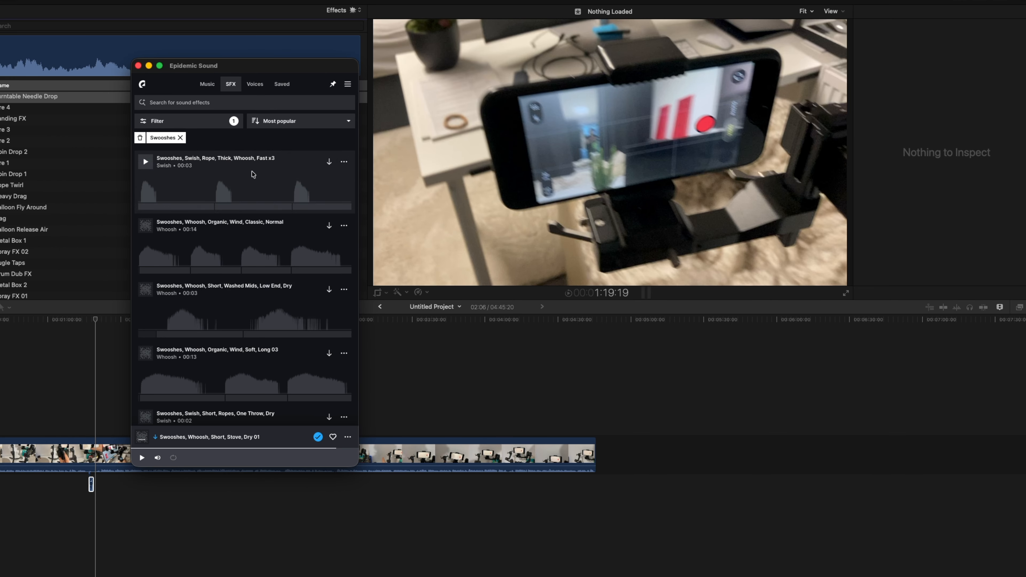
# Return to Epidemic Sound and preview Swooshes, Whoosh, Fast, Close, Airy, Zoom 01 from the Swooshes results
pyautogui.press('Escape')
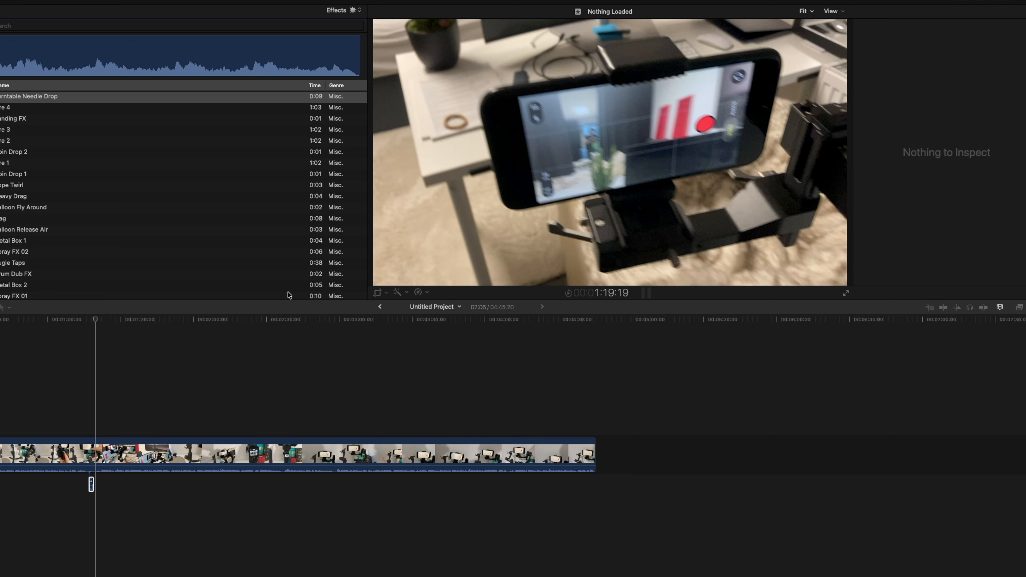
pyautogui.press('super+Tab')
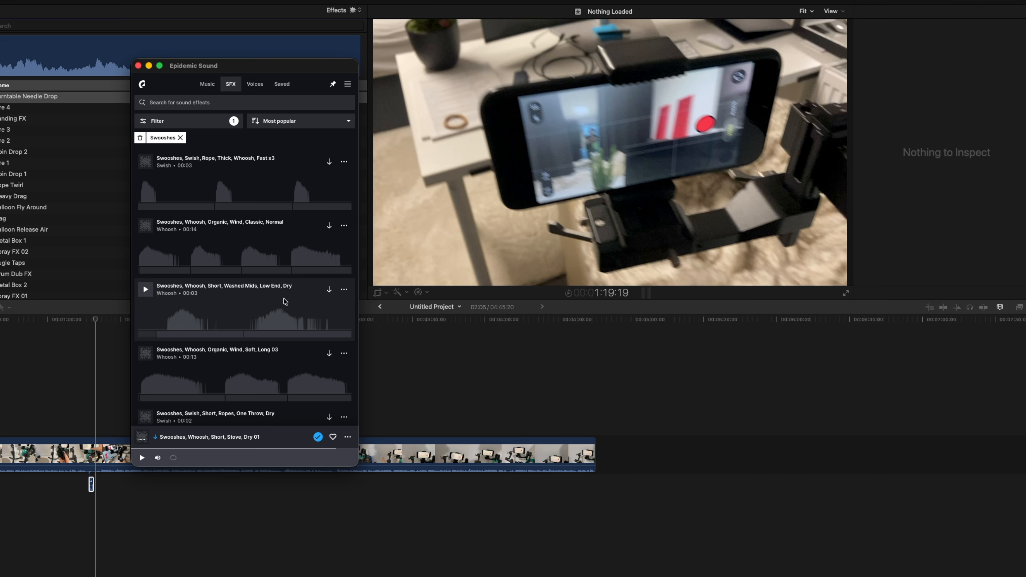
pyautogui.scroll(-10, 285, 301)
pyautogui.click(181, 274)
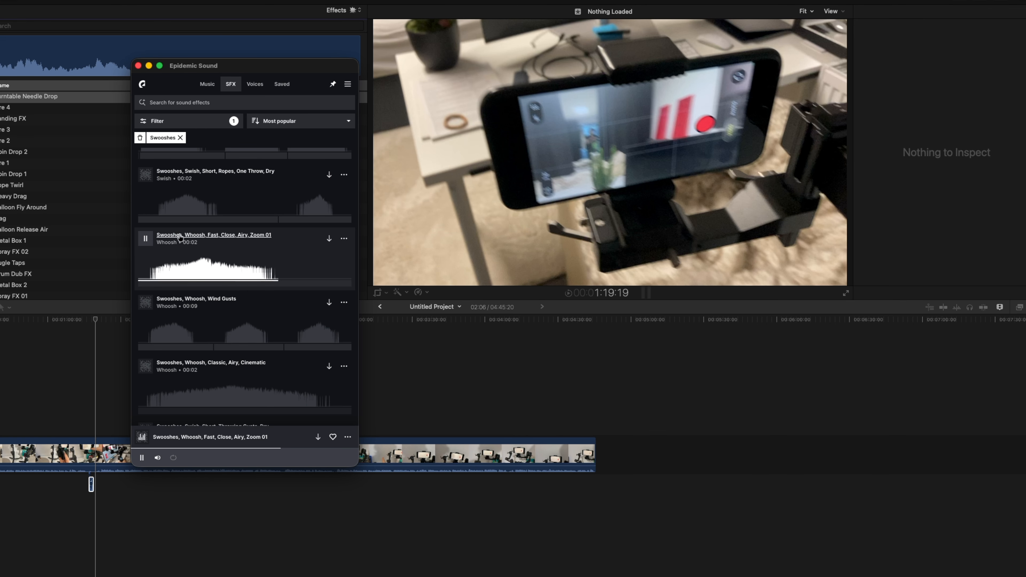
# Look through the sound effect filter categories, remove the Swooshes filter and search the sound effects for "crash"
pyautogui.scroll(10, 143, 233)
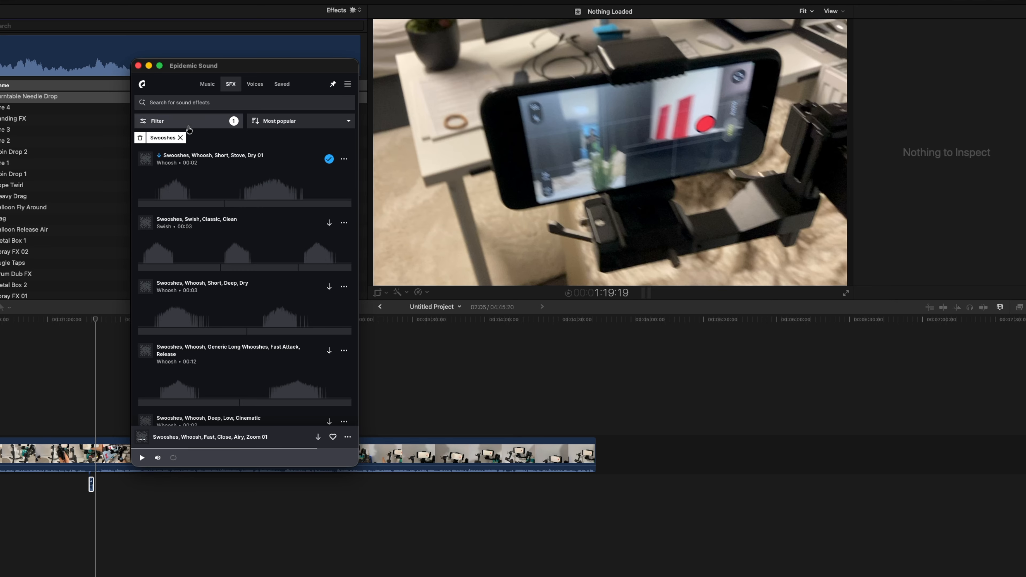
pyautogui.click(188, 129)
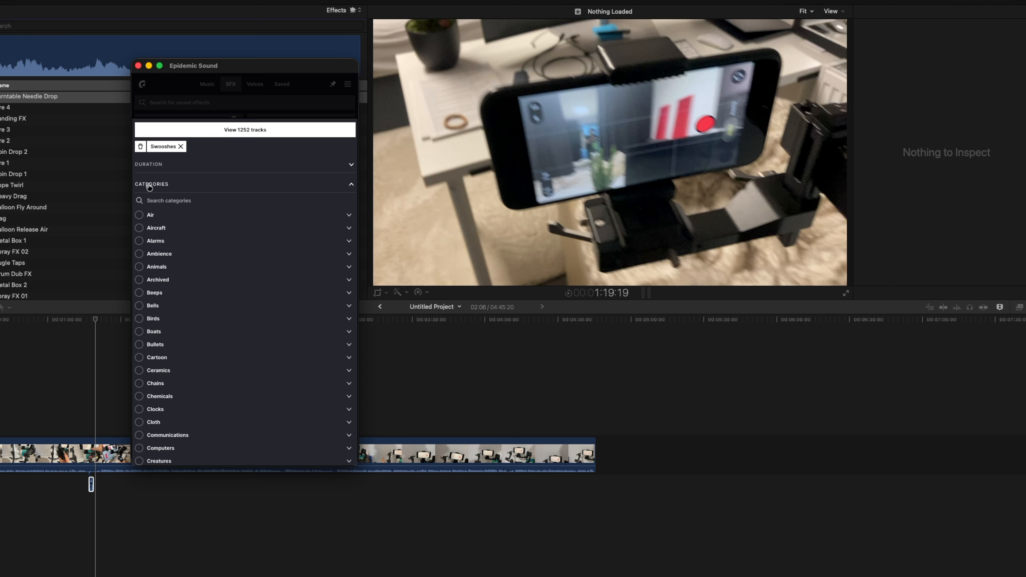
pyautogui.scroll(-10, 182, 323)
pyautogui.scroll(12, 189, 337)
pyautogui.click(264, 109)
pyautogui.click(179, 138)
pyautogui.write('crash')
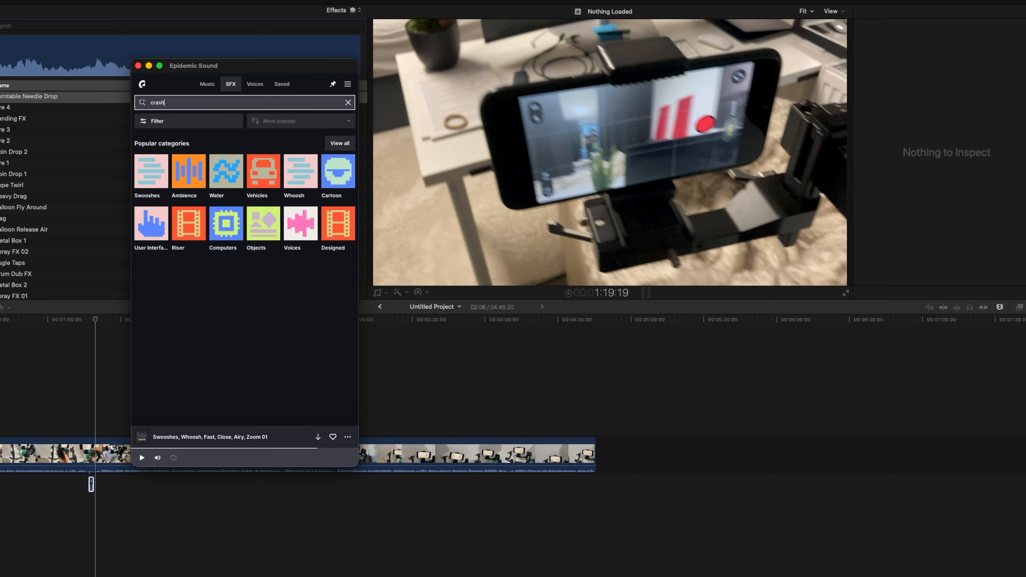
pyautogui.press('Return')
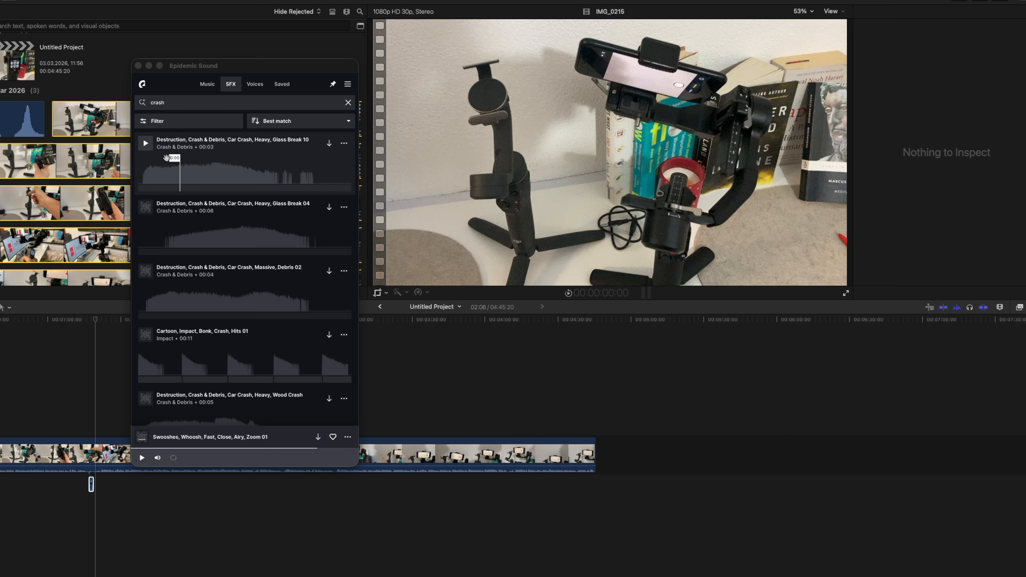
# Preview Destruction, Crash & Debris, Car Crash, Heavy, Glass Break 10 and download it
pyautogui.click(153, 146)
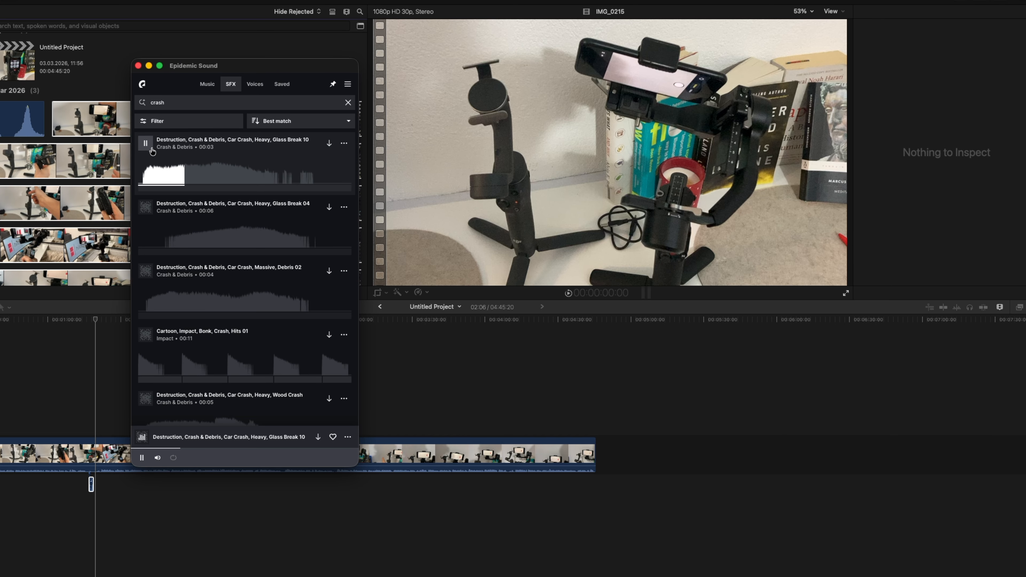
pyautogui.click(152, 152)
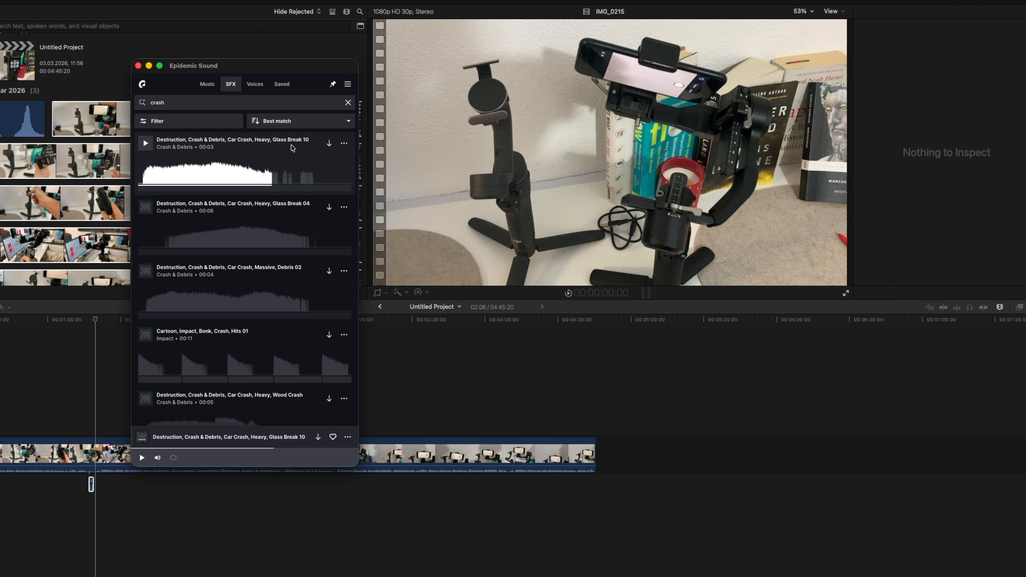
pyautogui.click(330, 144)
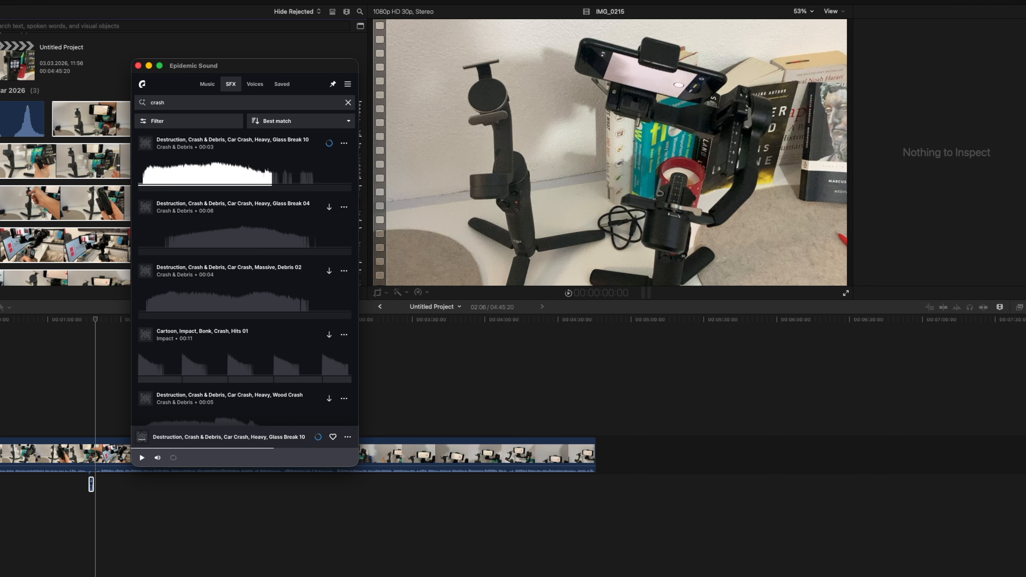
# Place the downloaded Glass Break 10 effect below the main clip at about 2:04 in the timeline and play it back briefly
pyautogui.moveTo(213, 176); pyautogui.dragTo(120, 172)
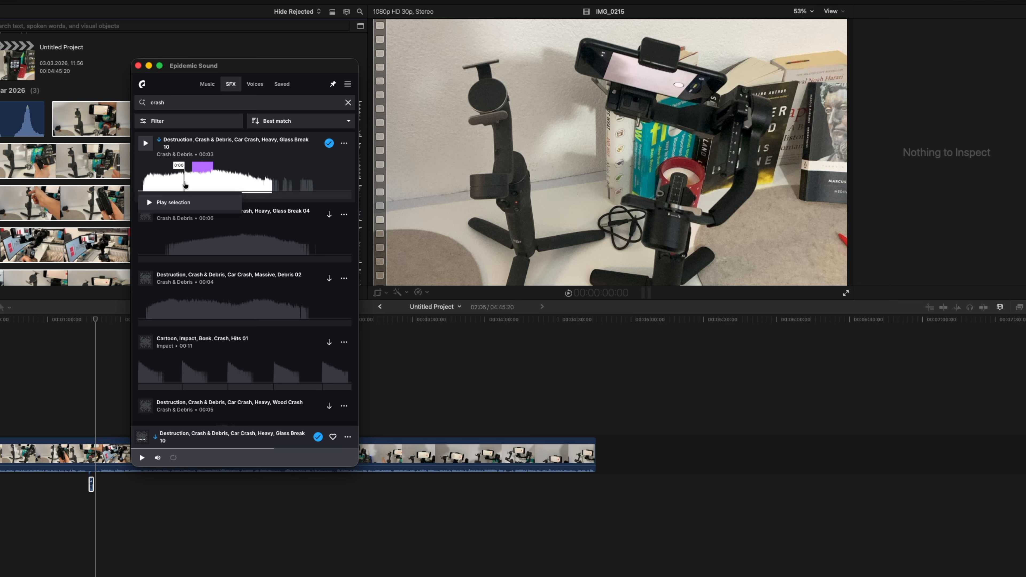
pyautogui.moveTo(194, 178); pyautogui.dragTo(202, 501)
pyautogui.press('space')
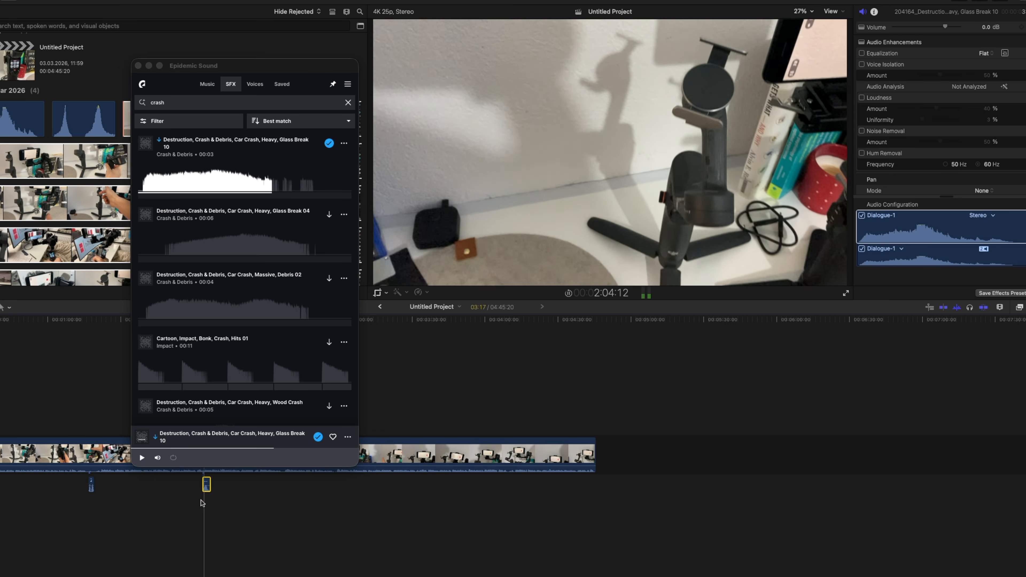
pyautogui.press('space')
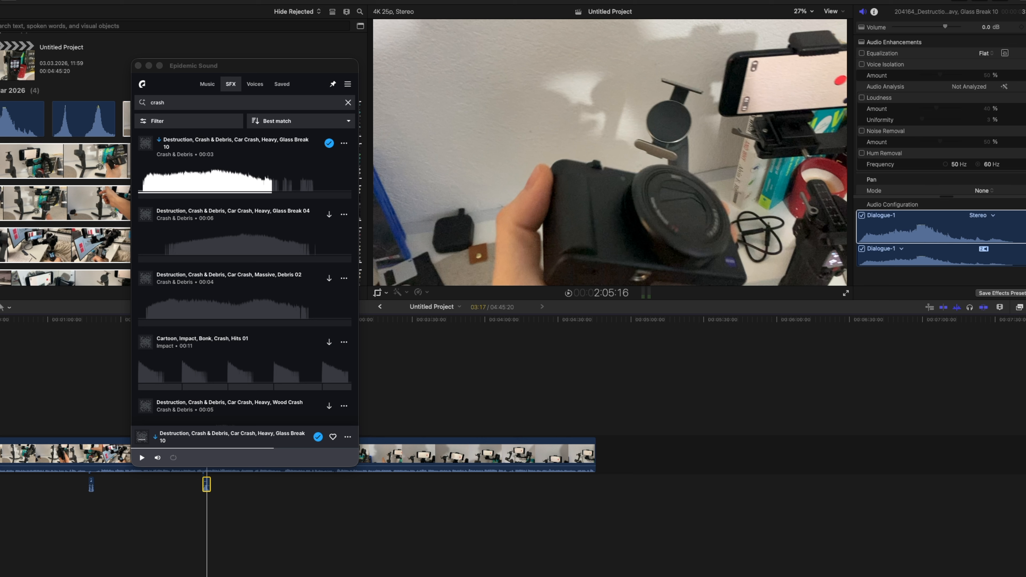
# Select a short section of the Glass Break 10 waveform and place it below the main clip near 3:15 in the timeline
pyautogui.moveTo(163, 180); pyautogui.dragTo(212, 180)
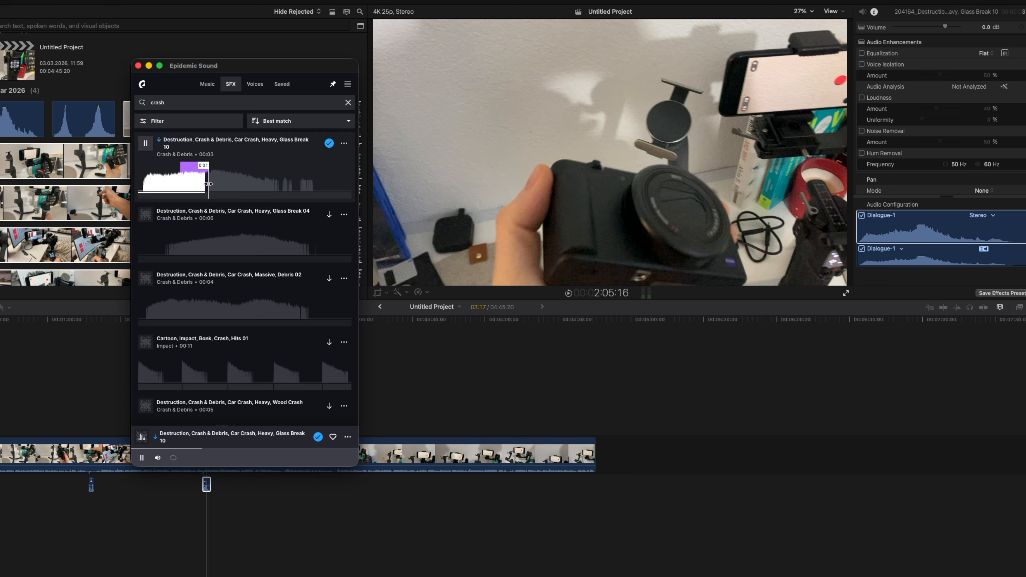
pyautogui.click(245, 184)
pyautogui.moveTo(253, 184); pyautogui.dragTo(375, 493)
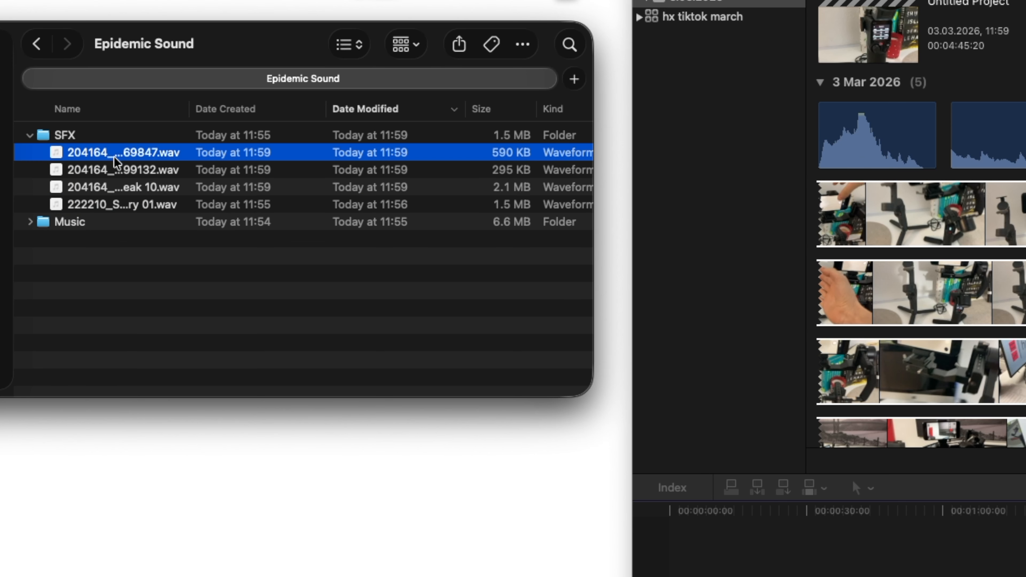
# Examine and preview the full Glass Break 10 file and its trimmed WAV versions in Finder's Epidemic Sound SFX folder
pyautogui.click(123, 189)
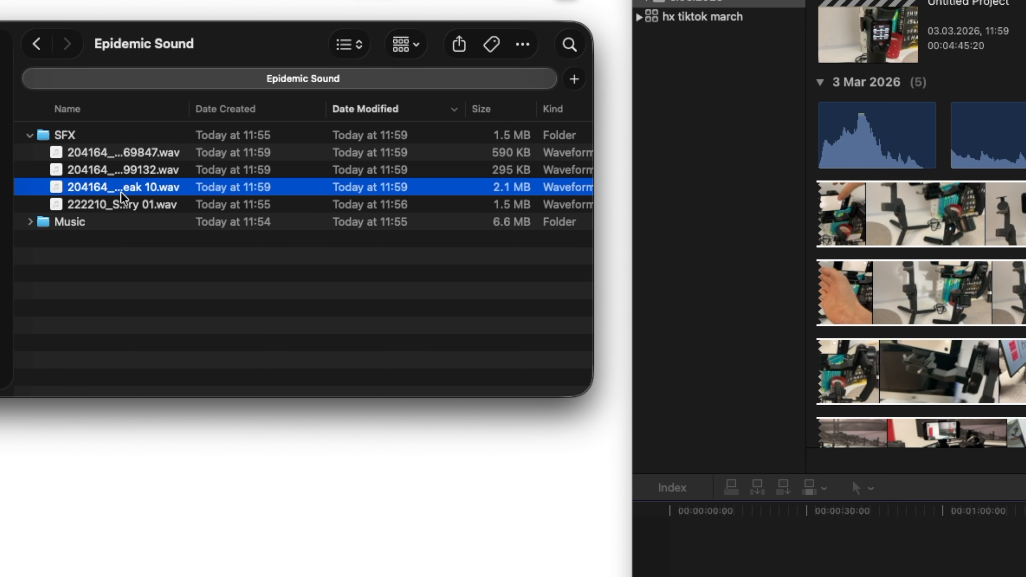
pyautogui.click(156, 172)
pyautogui.click(164, 156)
pyautogui.press('space')
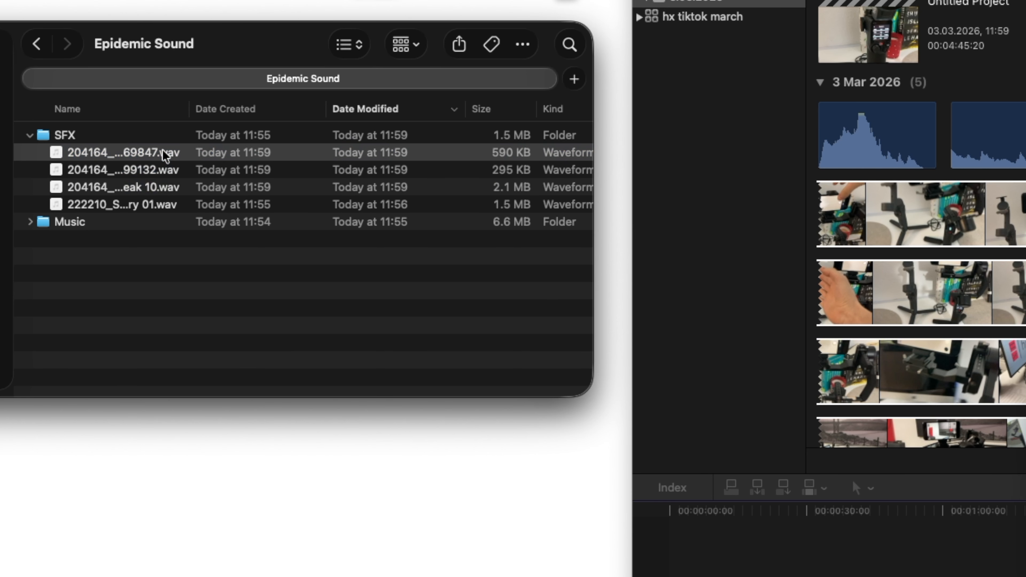
pyautogui.press('Down')
pyautogui.press('Up')
pyautogui.press('Down')
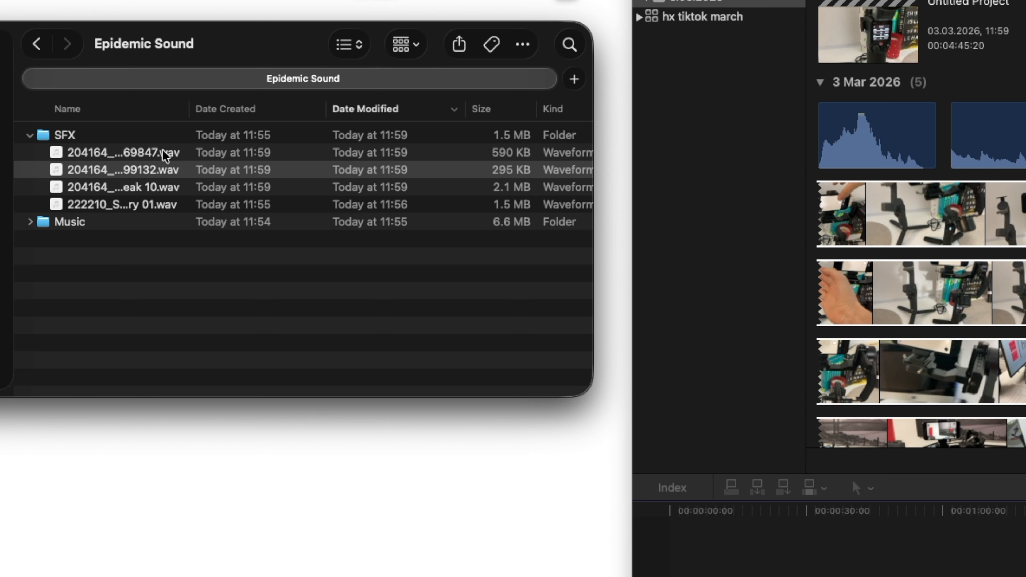
pyautogui.press('Down')
pyautogui.press('space')
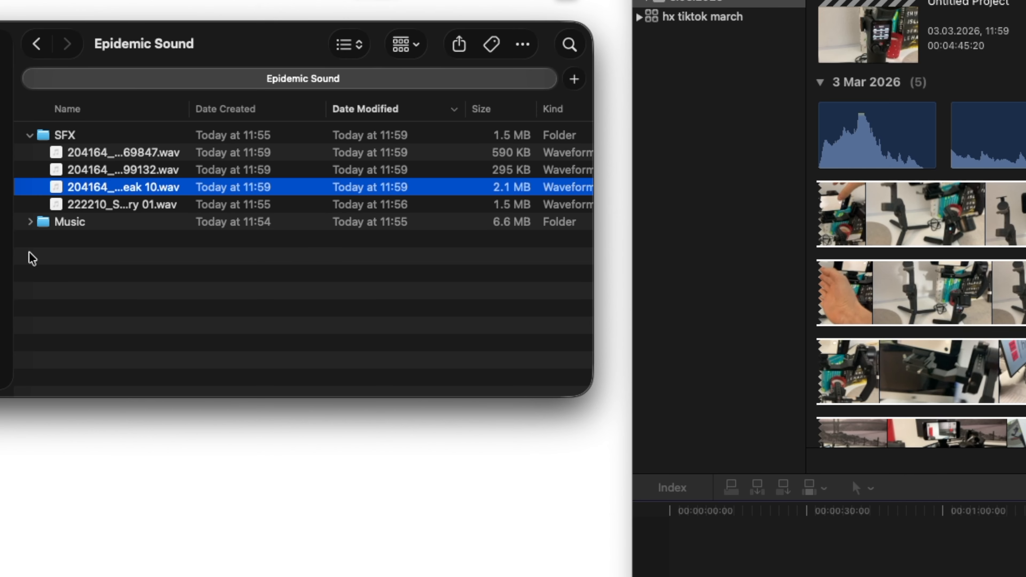
# Expand the Music folder in Finder and preview the downloaded instrumental WAV track
pyautogui.click(30, 222)
pyautogui.click(83, 240)
pyautogui.press('space')
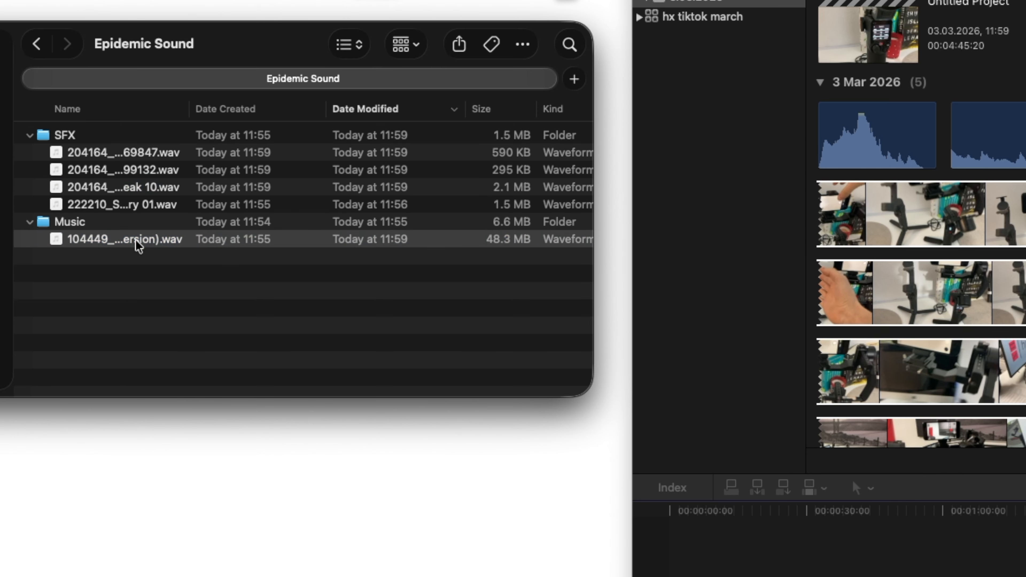
pyautogui.click(149, 240)
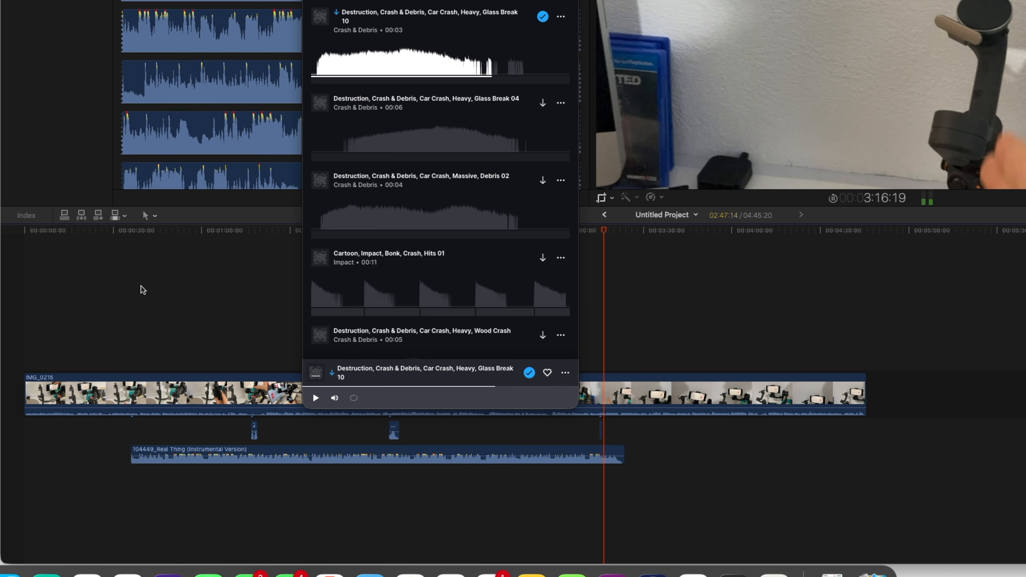
# Return to the project and place another copy of Real Thing (Instrumental Version) below the main clip at about 3:45
pyautogui.click(141, 289)
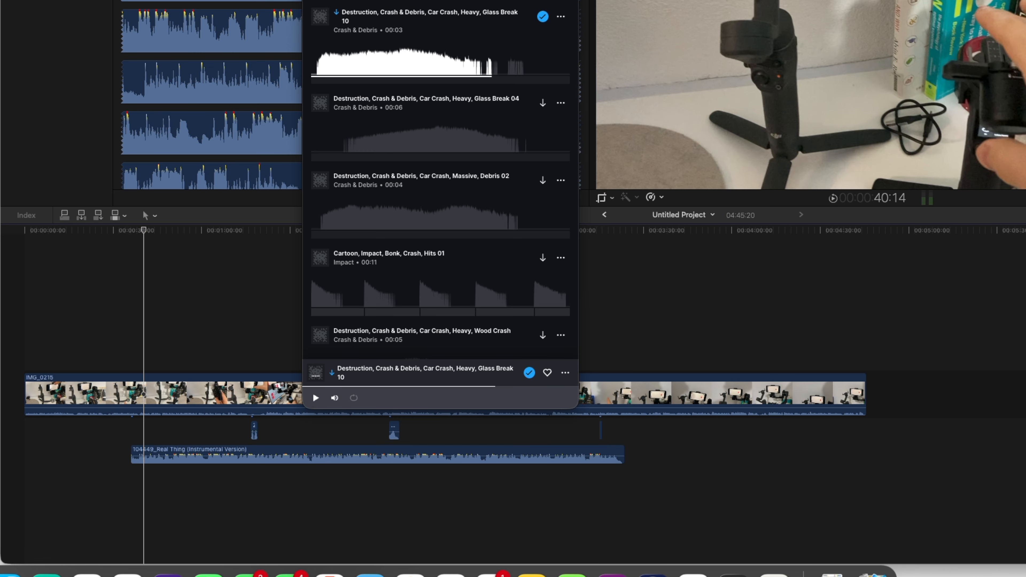
pyautogui.scroll(10, 445, 60)
pyautogui.moveTo(434, 107); pyautogui.dragTo(689, 388)
pyautogui.press('space')
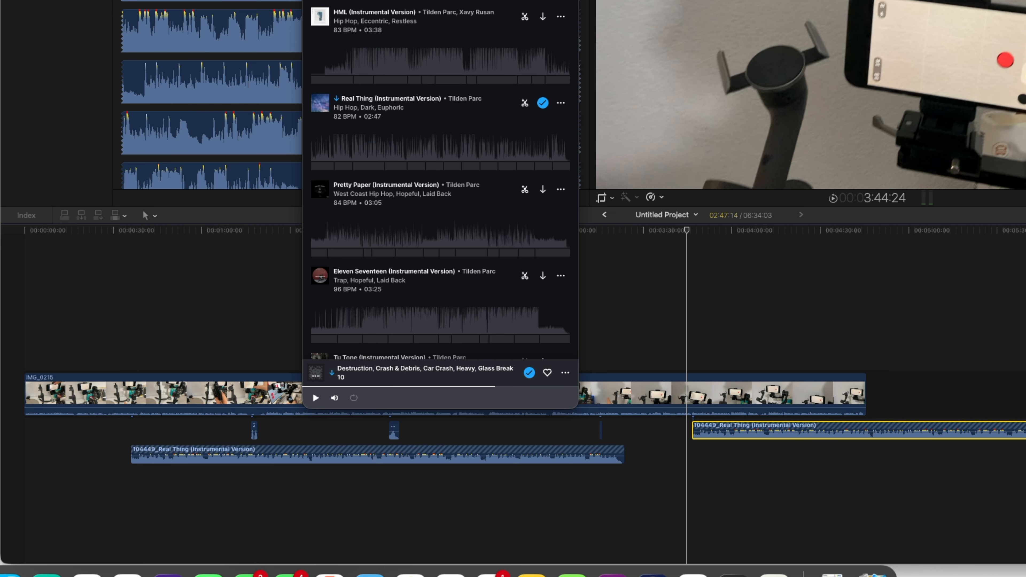
# Review the Epidemic Sound download history, including the extra options offered for Road No 42 and the items from the past week
pyautogui.click(441, 2)
pyautogui.click(484, 2)
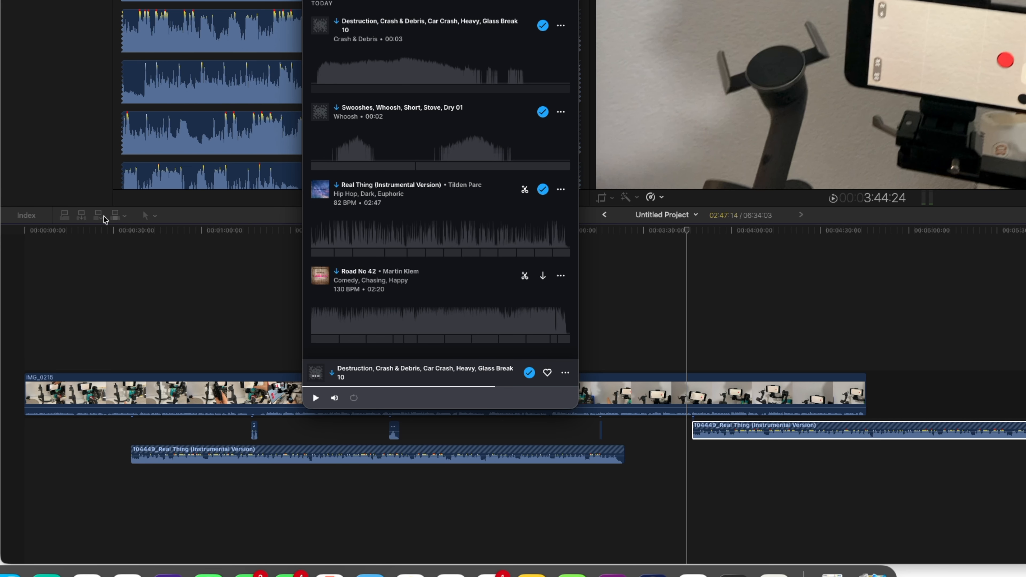
pyautogui.scroll(-1, 557, 275)
pyautogui.click(559, 264)
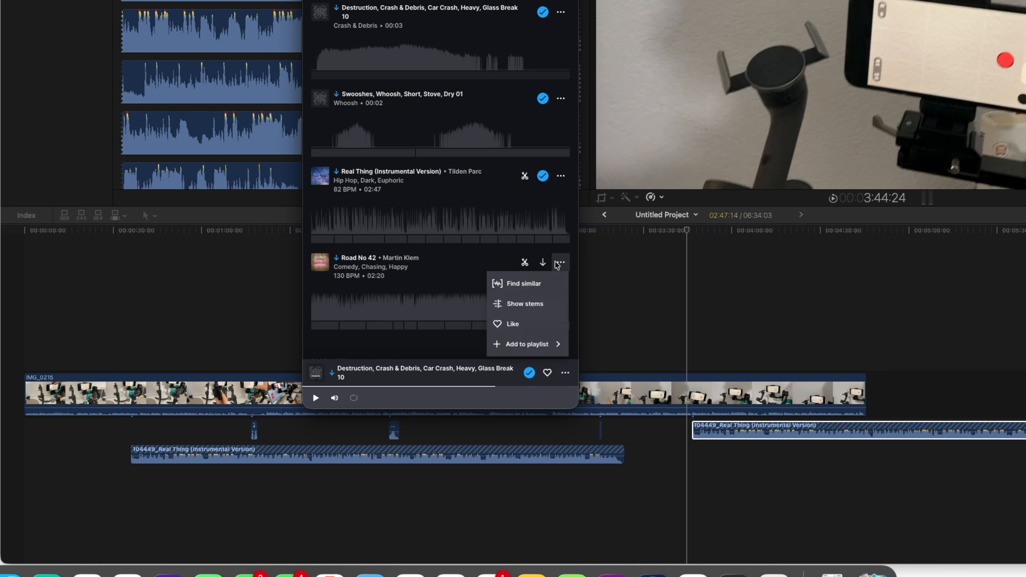
pyautogui.scroll(-10, 420, 283)
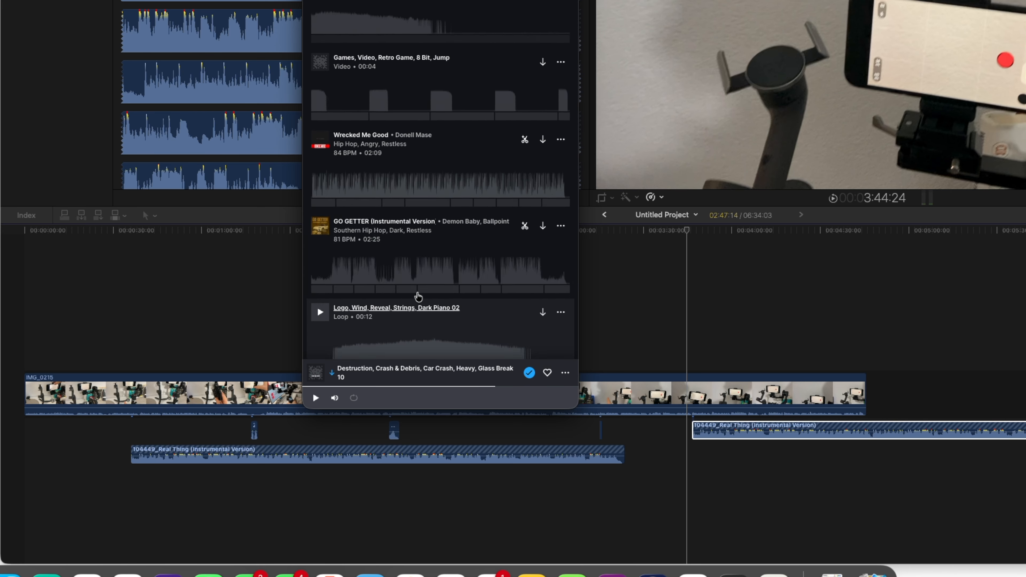
pyautogui.scroll(-15, 423, 286)
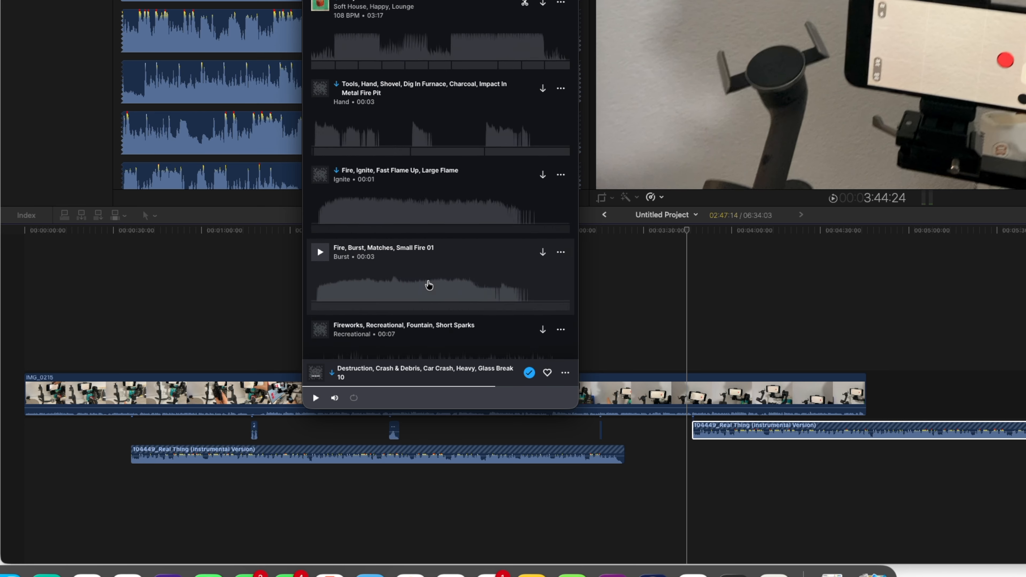
pyautogui.scroll(10, 529, 187)
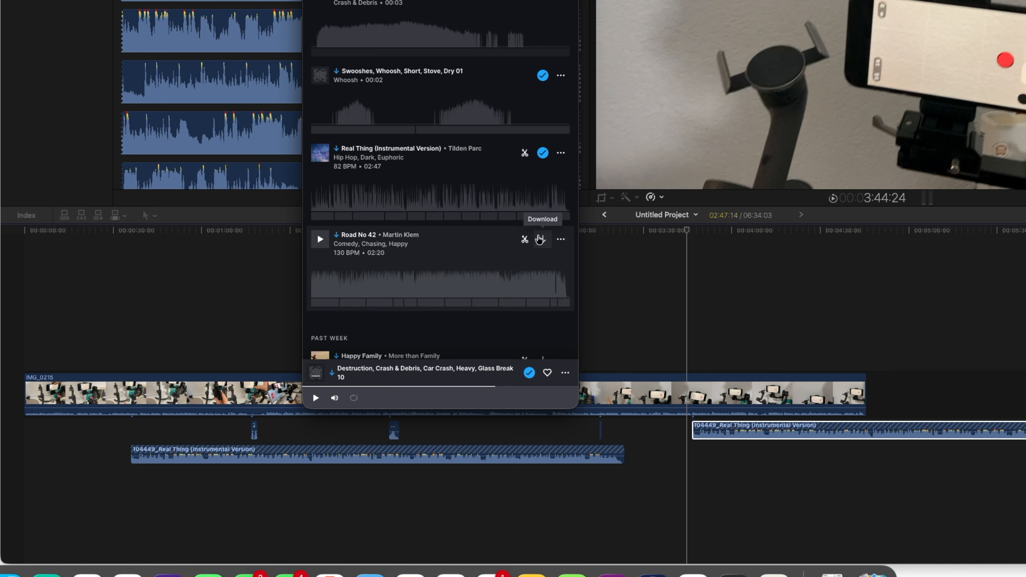
pyautogui.scroll(5, 440, 181)
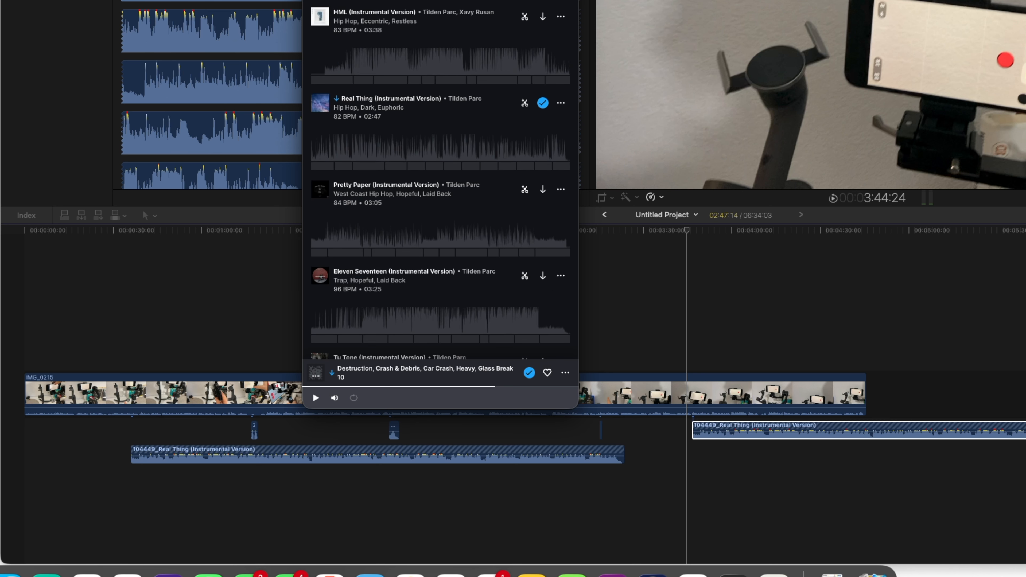